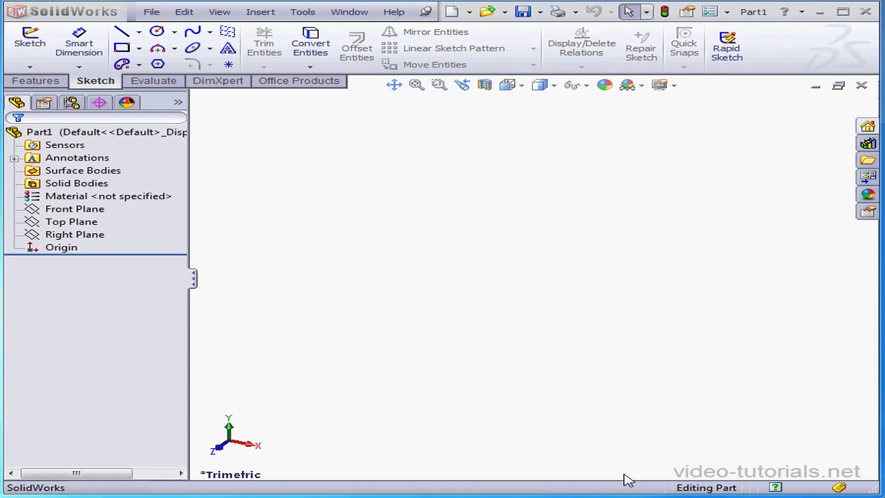
Step: Look through the view display options, then briefly show and hide the Top Plane
{"action": "left_click", "coordinate": [225, 13]}
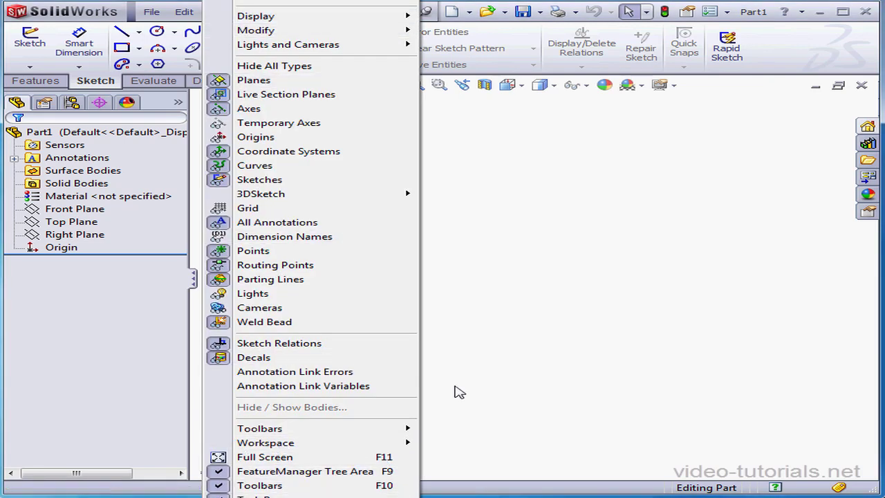
{"action": "left_click", "coordinate": [515, 343]}
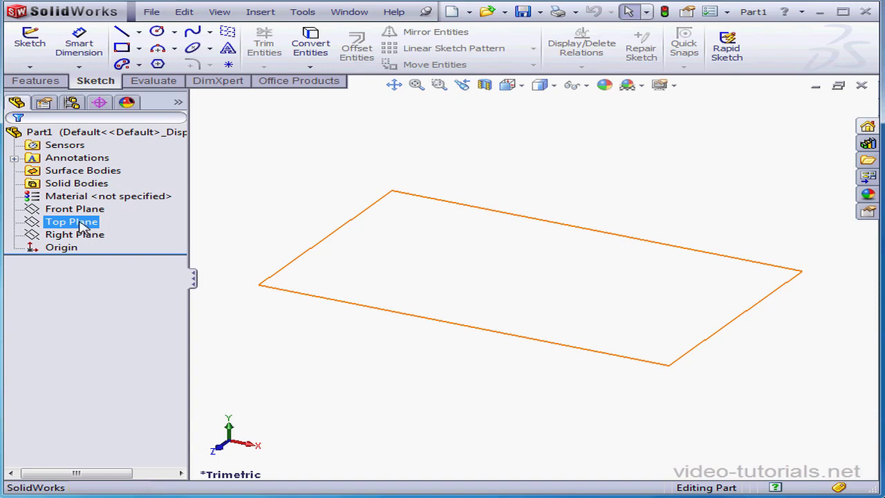
{"action": "right_click", "coordinate": [81, 227]}
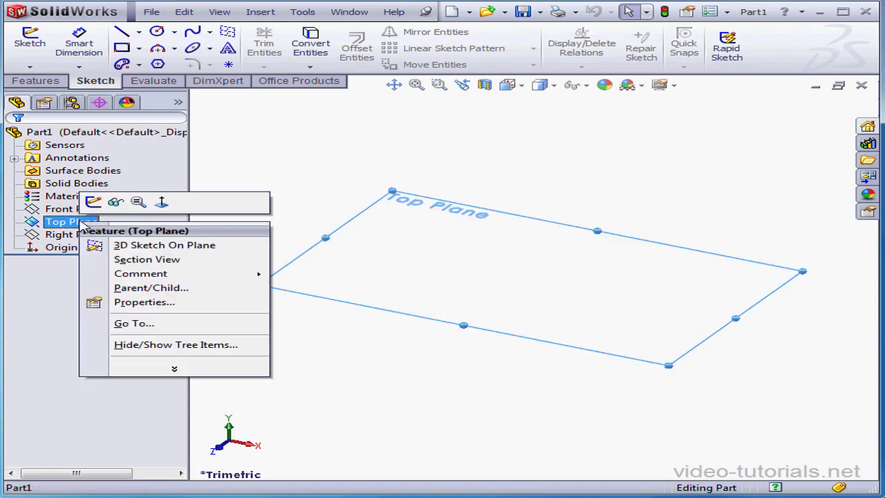
{"action": "left_click", "coordinate": [116, 202]}
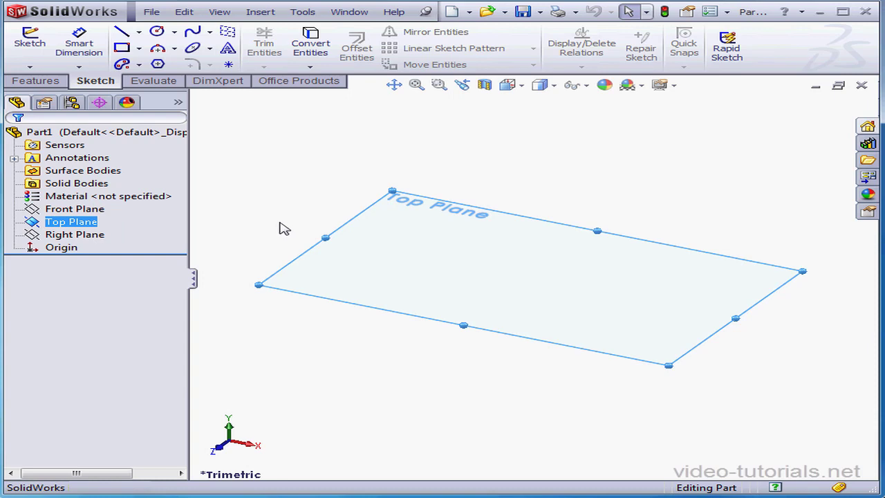
{"action": "mouse_move", "coordinate": [316, 253]}
{"action": "left_mouse_down"}
{"action": "mouse_move", "coordinate": [308, 235]}
{"action": "mouse_move", "coordinate": [317, 264]}
{"action": "mouse_move", "coordinate": [318, 252]}
{"action": "left_mouse_up"}
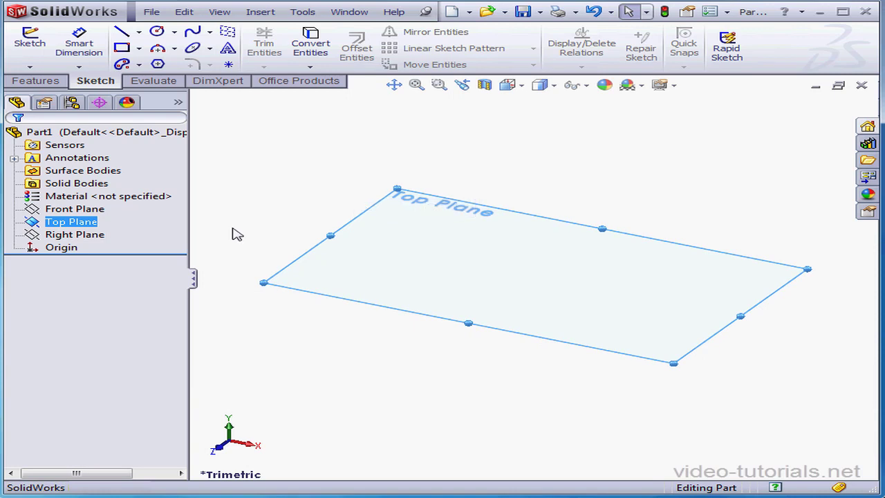
{"action": "right_click", "coordinate": [90, 227]}
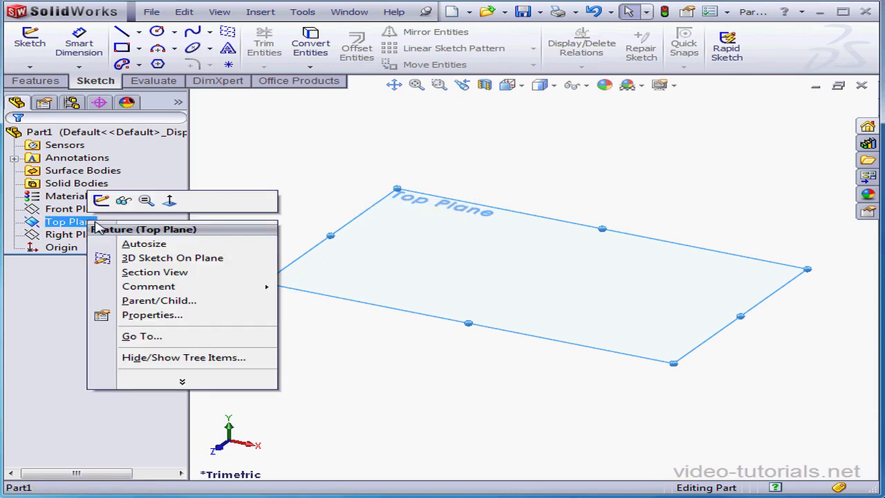
{"action": "left_click", "coordinate": [124, 201]}
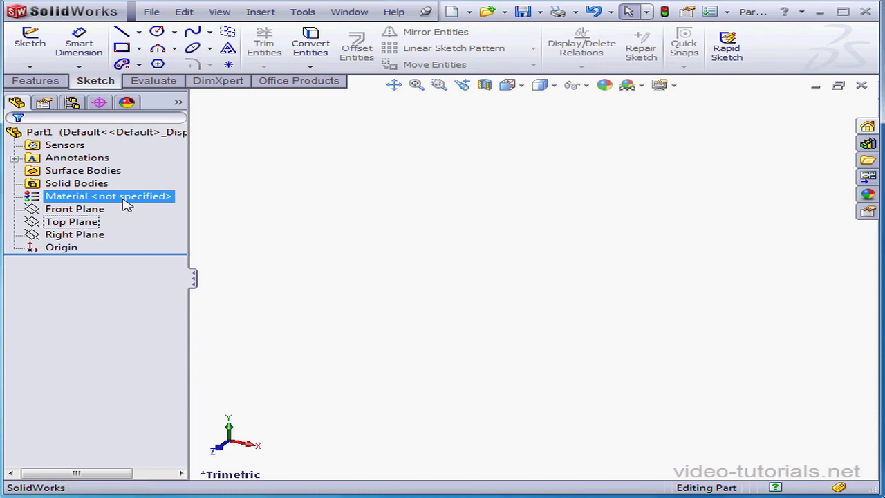
{"action": "left_click", "coordinate": [320, 207]}
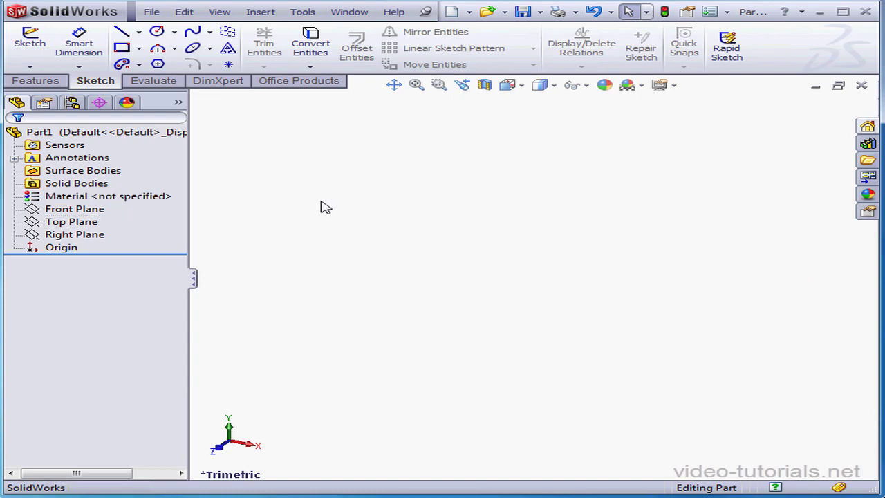
Step: Start a sketch on the Top Plane and exit it empty, leaving no sketch behind
{"action": "left_click", "coordinate": [80, 223]}
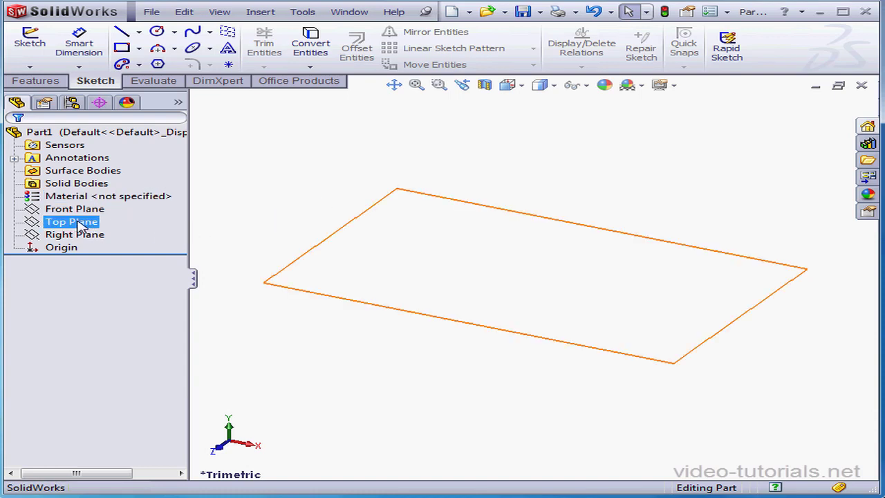
{"action": "right_click", "coordinate": [79, 225]}
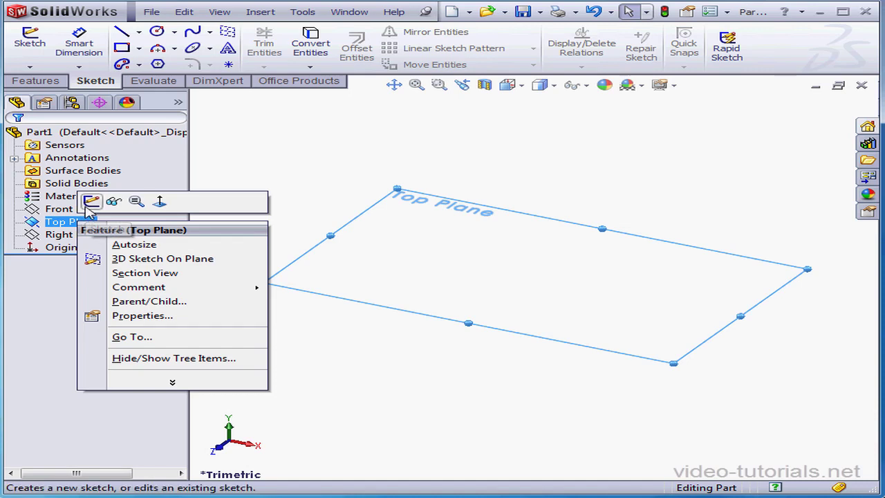
{"action": "left_click", "coordinate": [90, 203]}
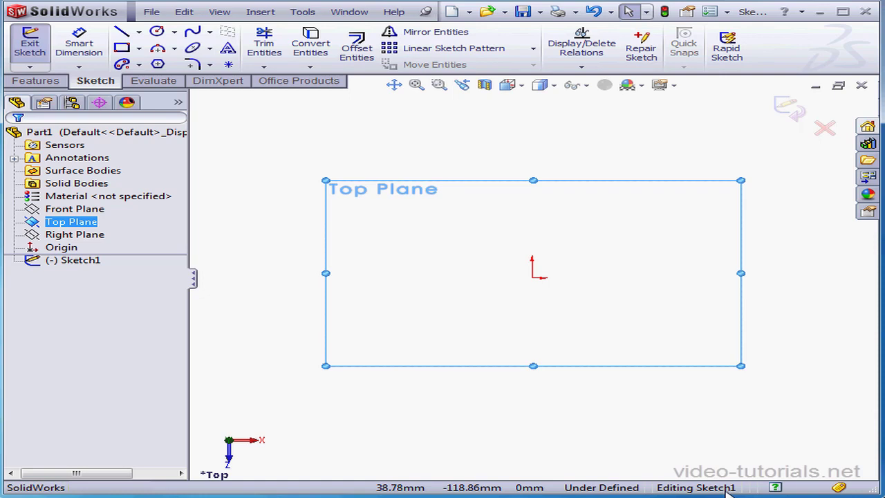
{"action": "left_click", "coordinate": [86, 263]}
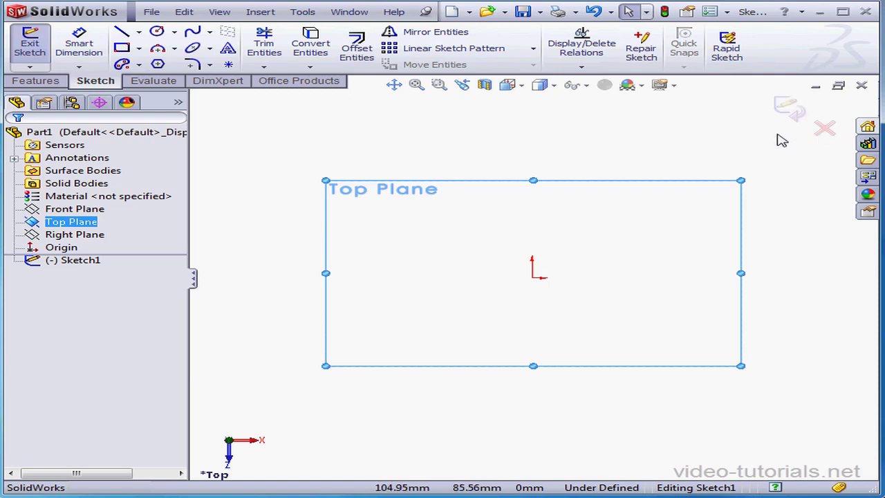
{"action": "left_click", "coordinate": [788, 104]}
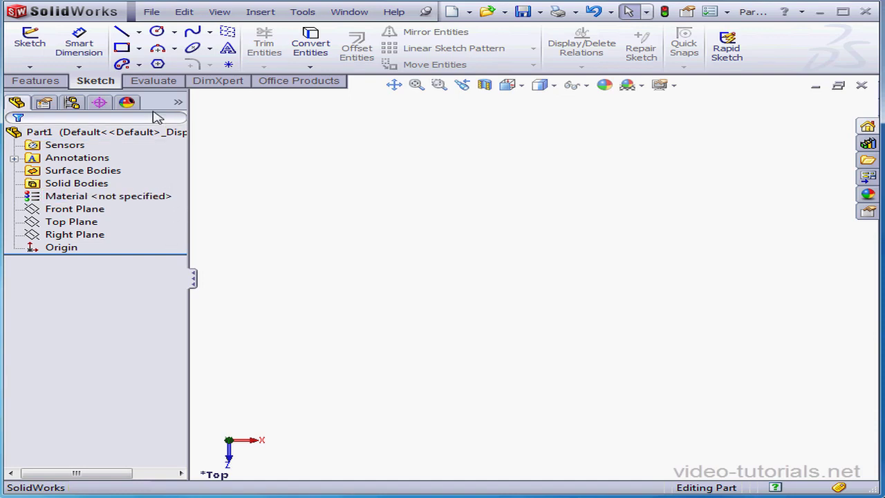
{"action": "left_click", "coordinate": [51, 84]}
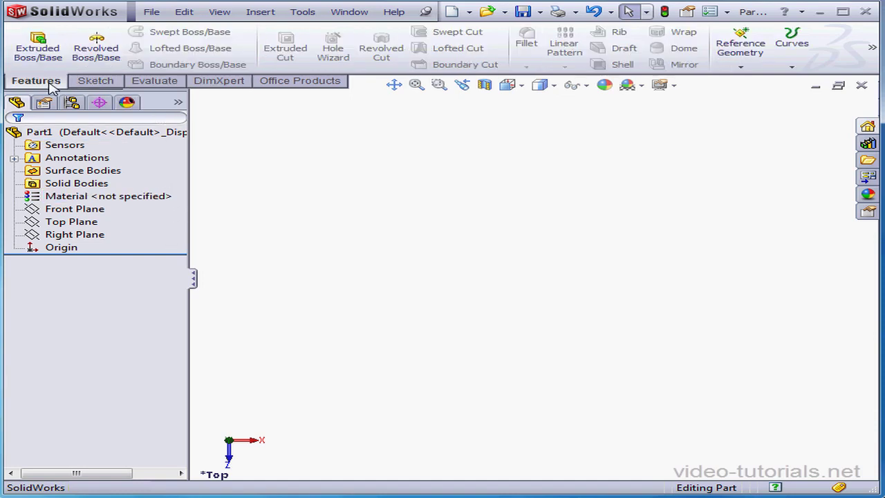
{"action": "left_click", "coordinate": [96, 85]}
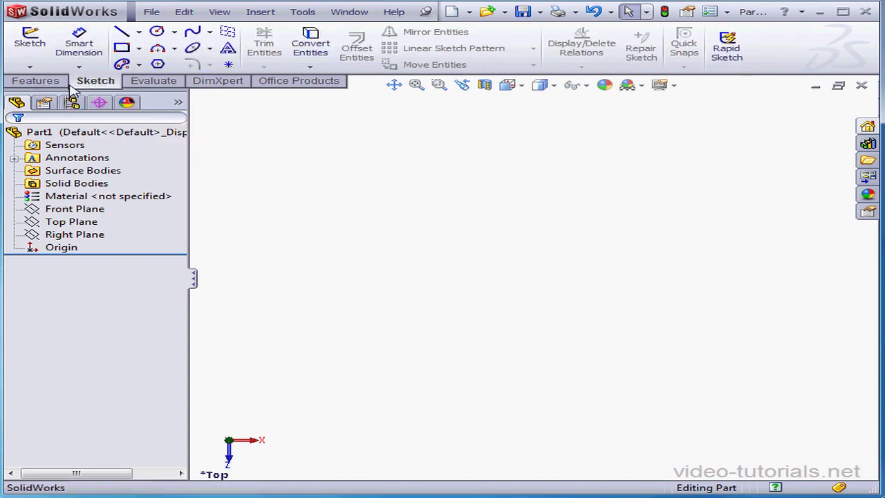
{"action": "right_click", "coordinate": [247, 79]}
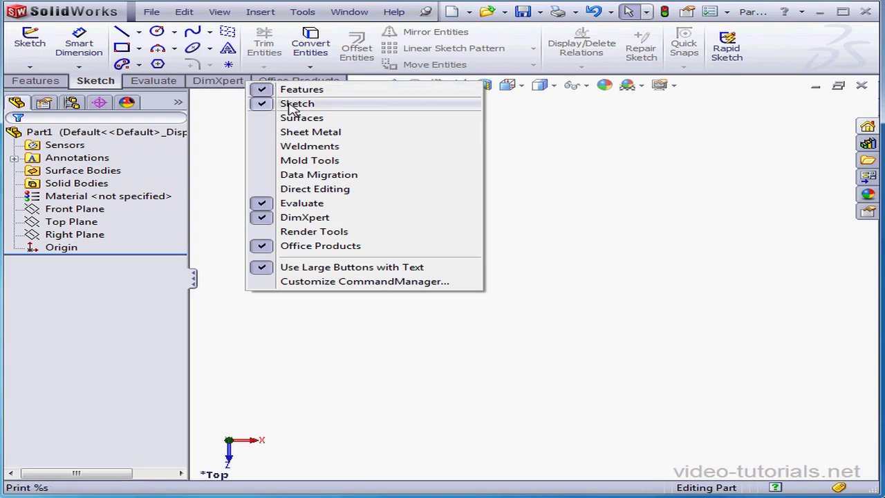
{"action": "left_click", "coordinate": [227, 112]}
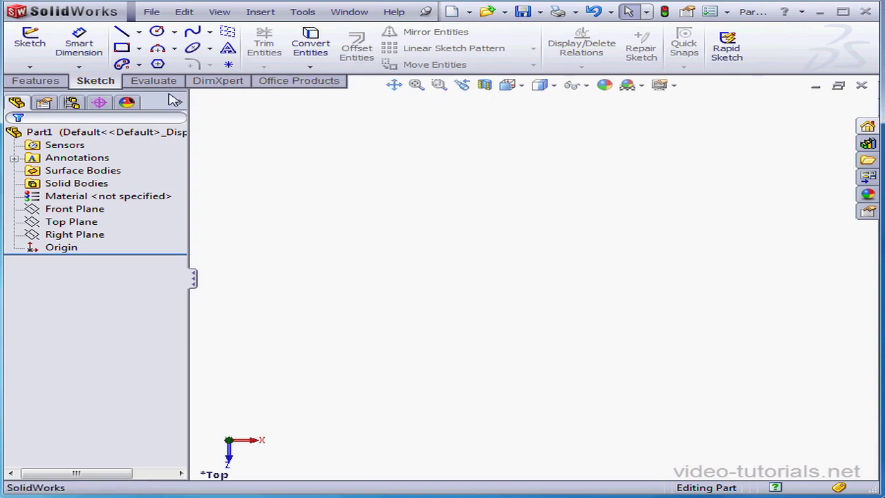
{"action": "left_click", "coordinate": [31, 67]}
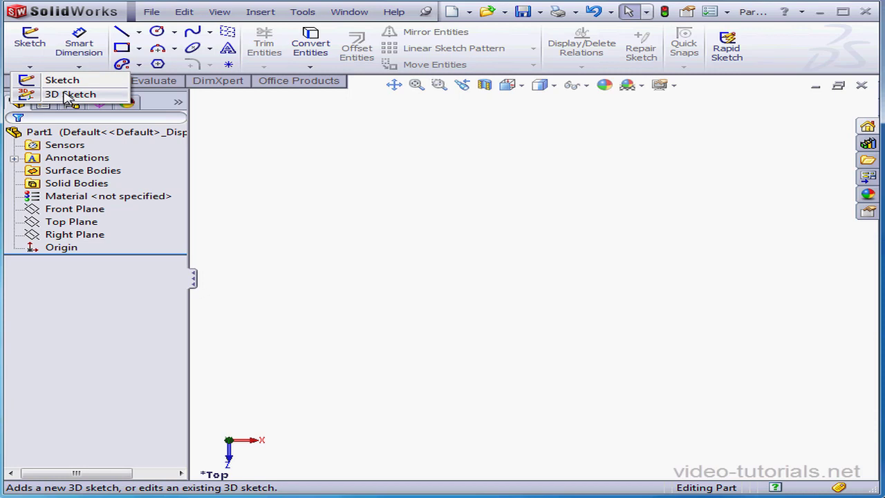
{"action": "left_click", "coordinate": [54, 81]}
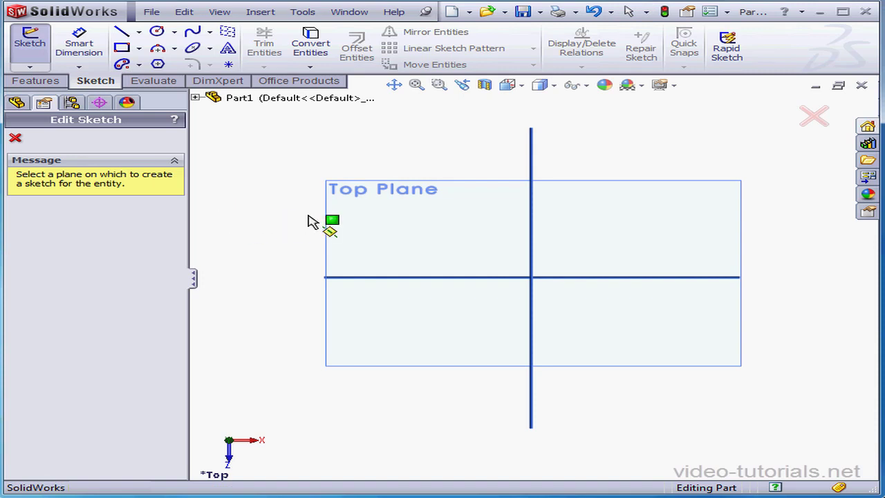
{"action": "left_click", "coordinate": [195, 98]}
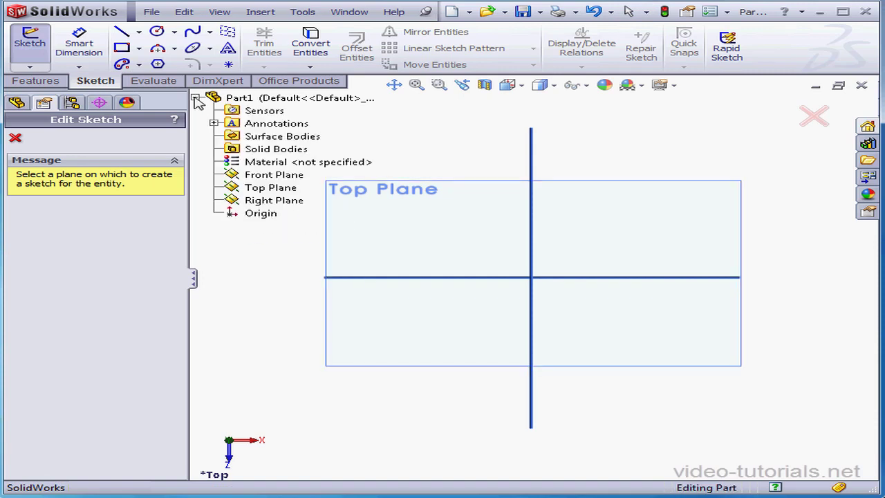
{"action": "left_click", "coordinate": [255, 191]}
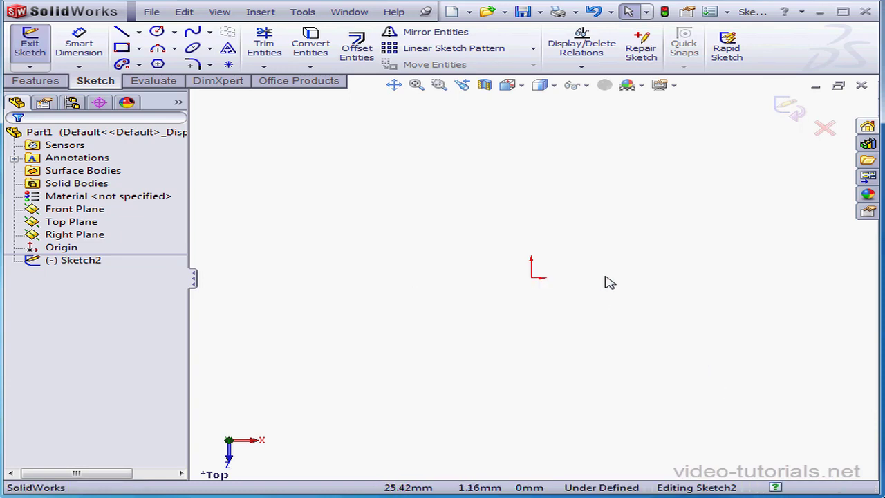
{"action": "left_click", "coordinate": [825, 131]}
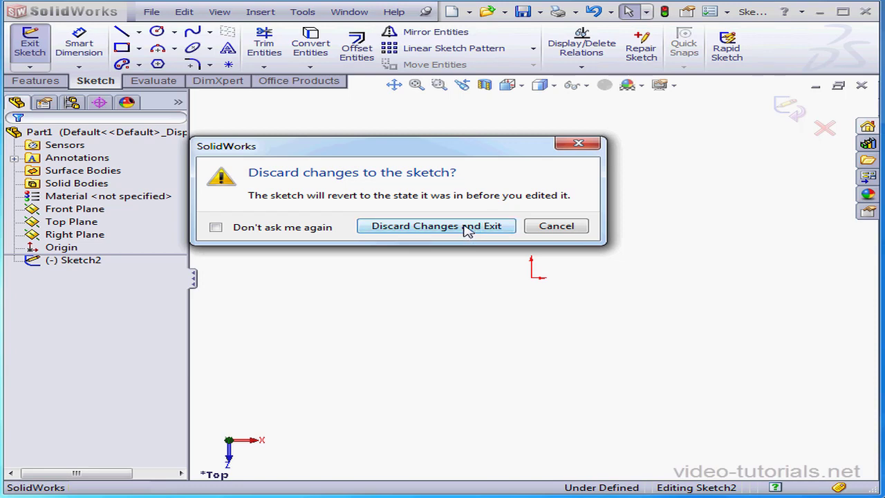
{"action": "left_click", "coordinate": [467, 231]}
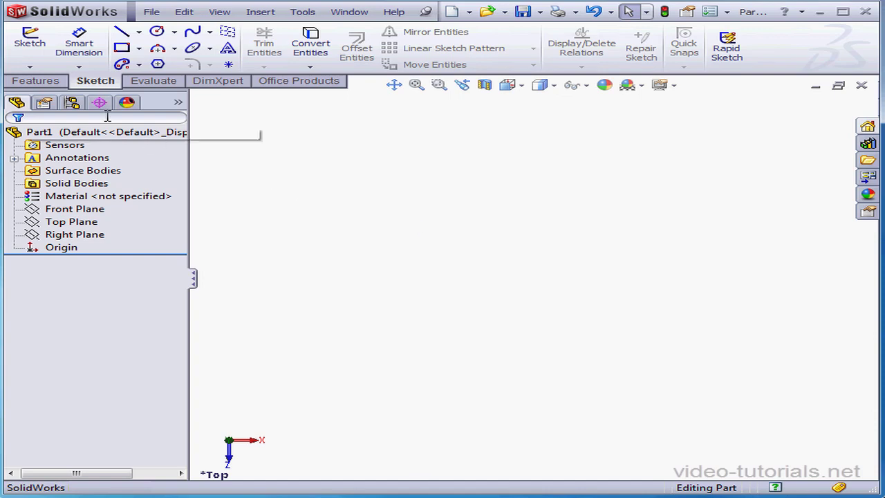
Step: Launch Extruded Boss/Base from the Features tab and pick Top Plane to open Sketch3
{"action": "left_click", "coordinate": [45, 84]}
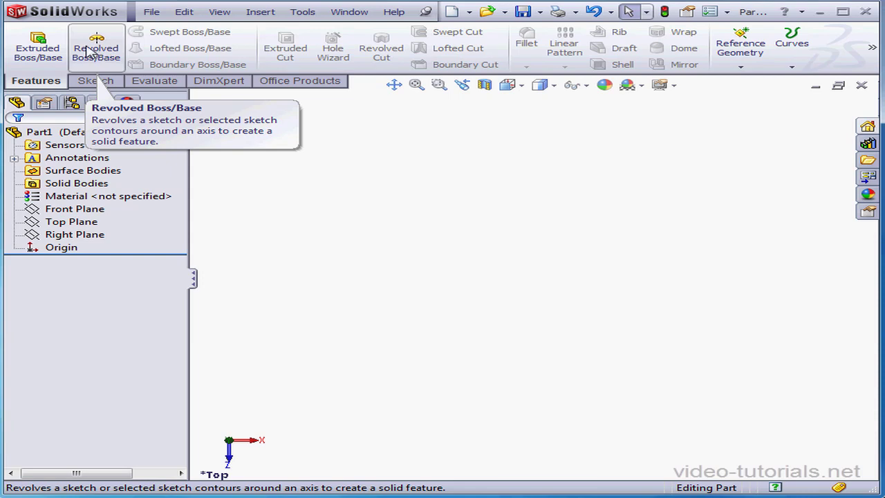
{"action": "left_click", "coordinate": [39, 55]}
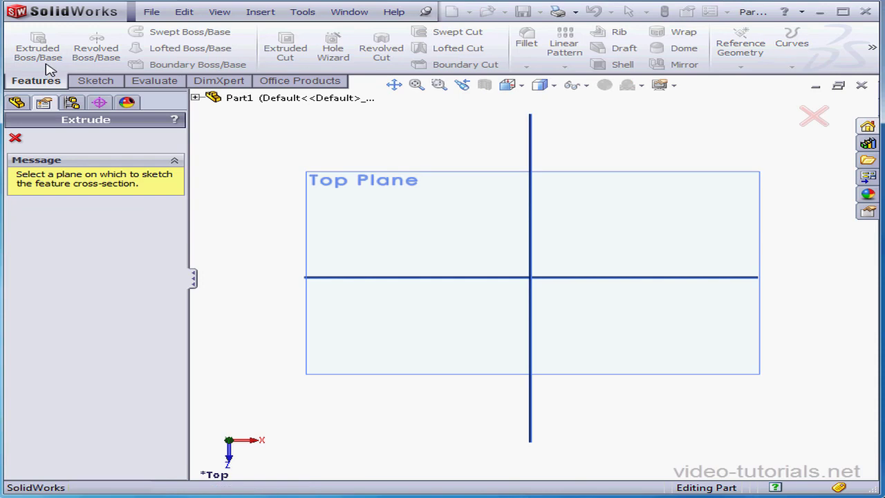
{"action": "left_click", "coordinate": [302, 191]}
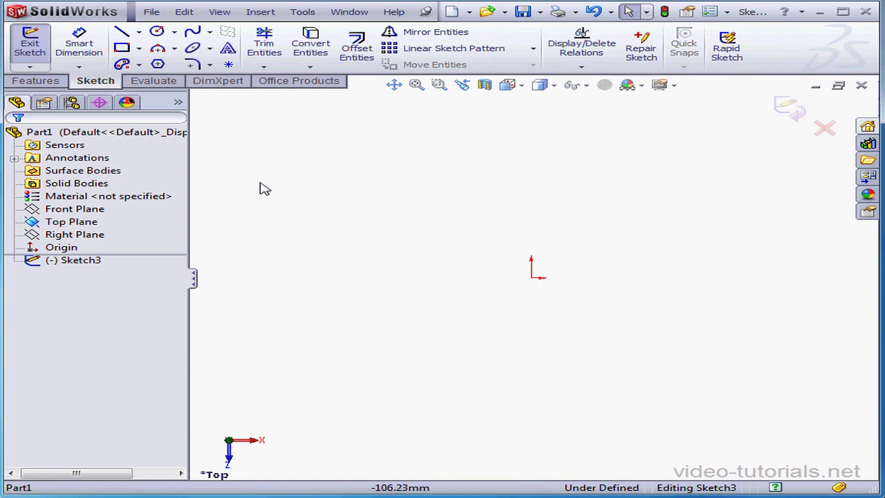
Step: Choose the straight Line tool from the line dropdown, with As sketched orientation, in Sketch3
{"action": "left_click", "coordinate": [140, 34]}
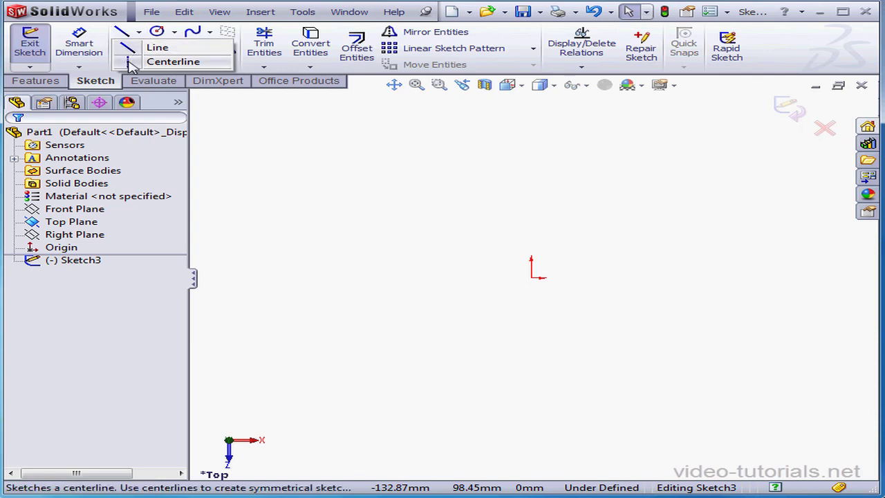
{"action": "left_click", "coordinate": [156, 48]}
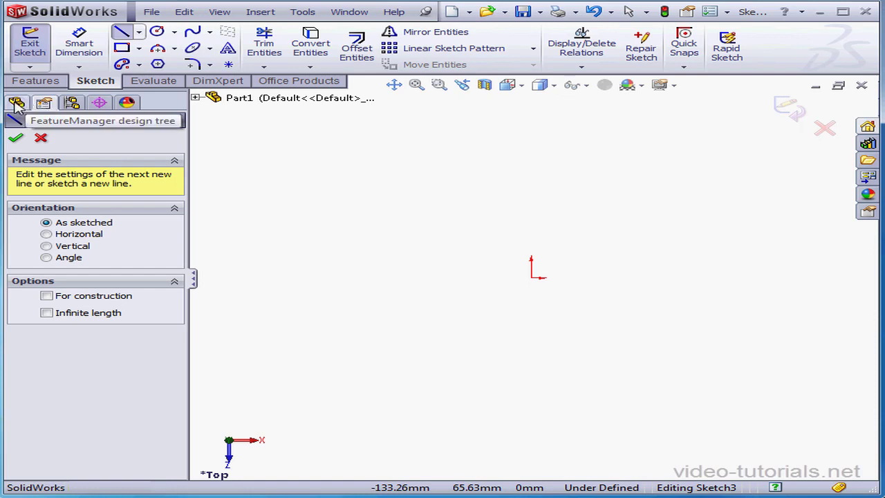
{"action": "left_click", "coordinate": [17, 104]}
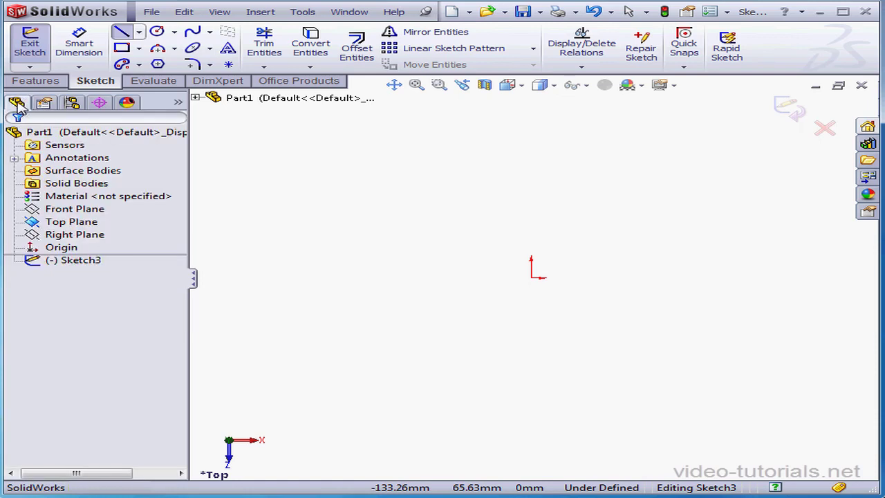
{"action": "left_click", "coordinate": [43, 104]}
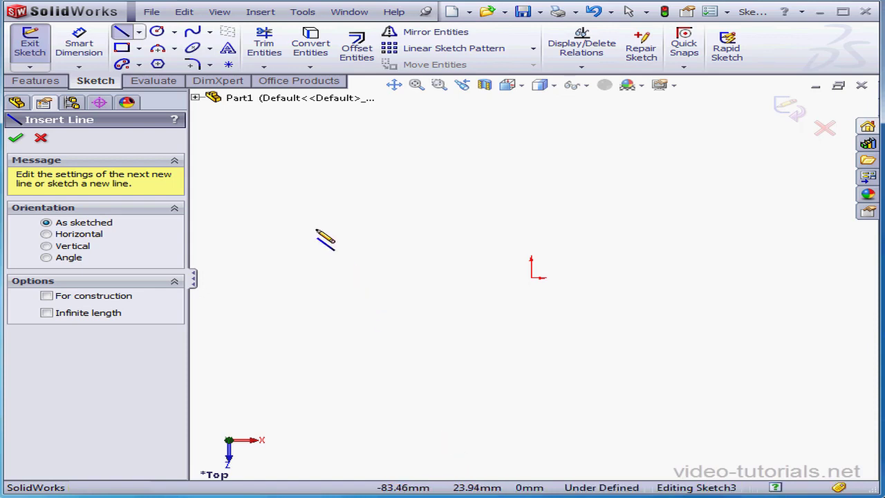
Step: Draw a three-segment open zigzag across the top of Sketch3 and end the chain
{"action": "left_click", "coordinate": [302, 151]}
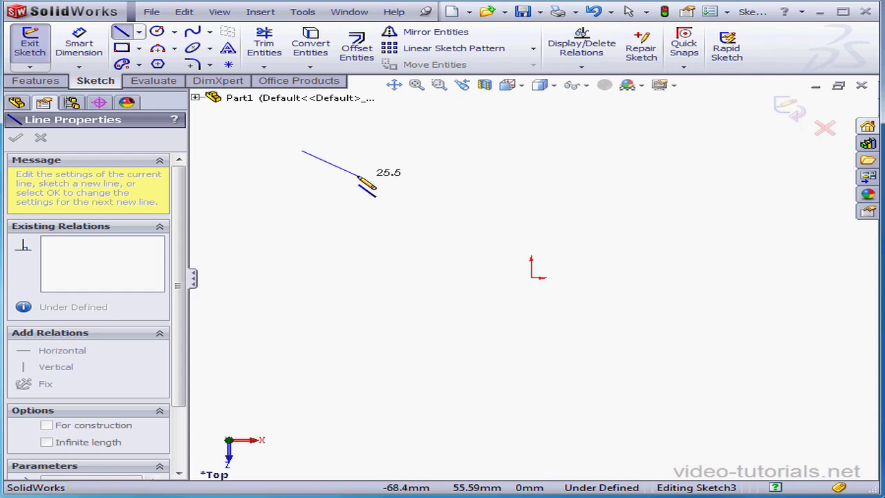
{"action": "left_click", "coordinate": [357, 174]}
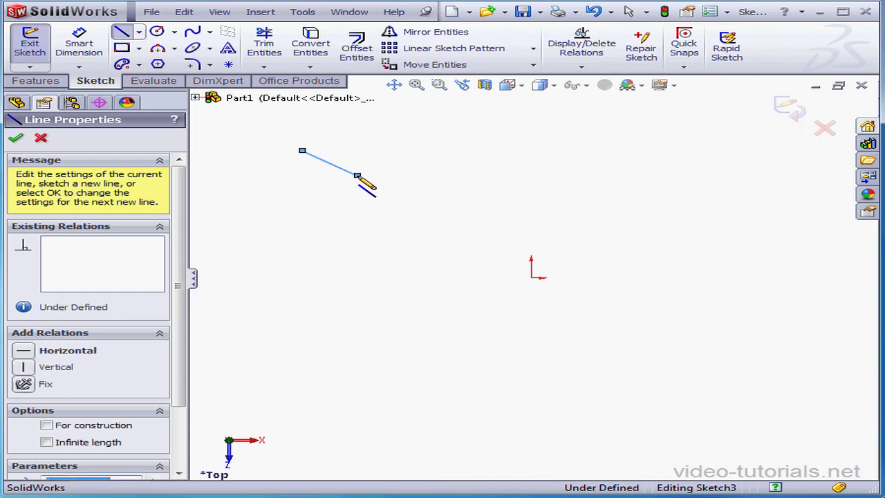
{"action": "left_click", "coordinate": [442, 146]}
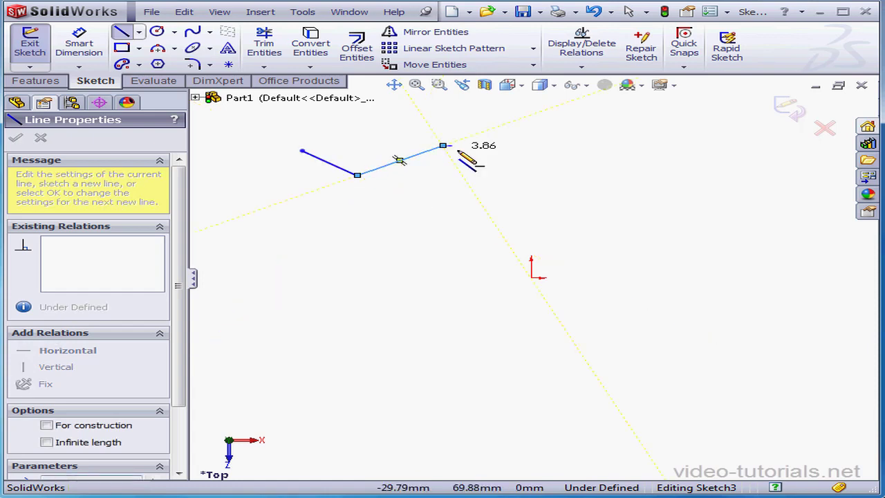
{"action": "left_click", "coordinate": [508, 175]}
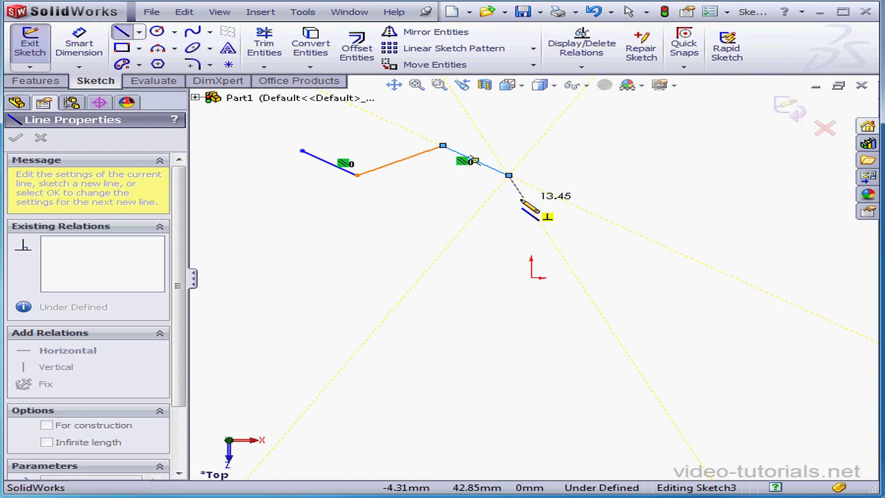
{"action": "key", "text": "Escape"}
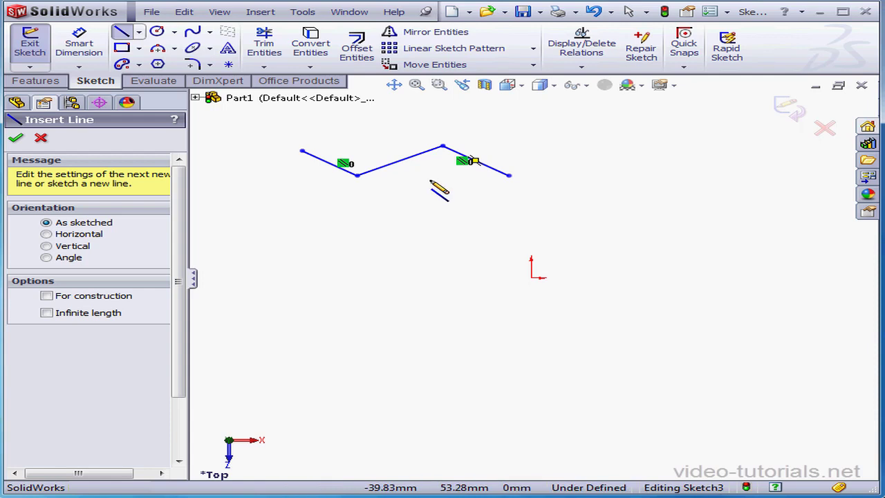
Step: Draw a lower three-segment zigzag starting at the left, then end the chain
{"action": "left_click", "coordinate": [275, 207]}
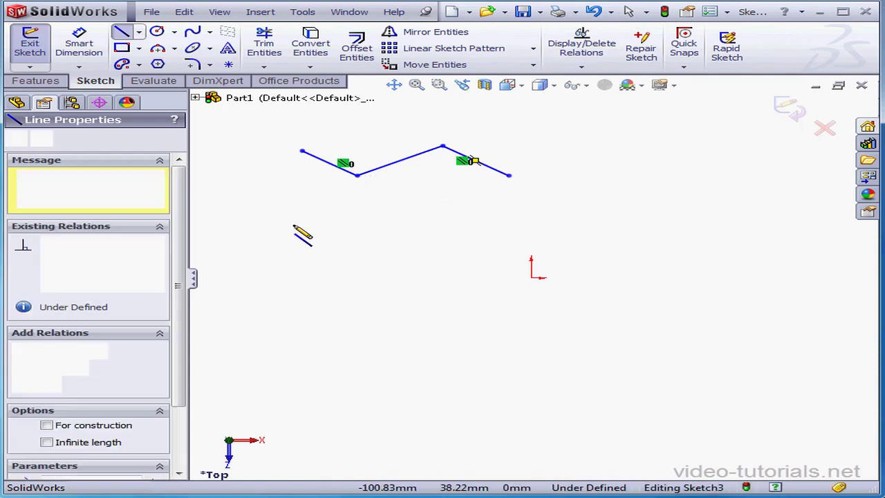
{"action": "left_click", "coordinate": [318, 273]}
{"action": "left_click", "coordinate": [391, 227]}
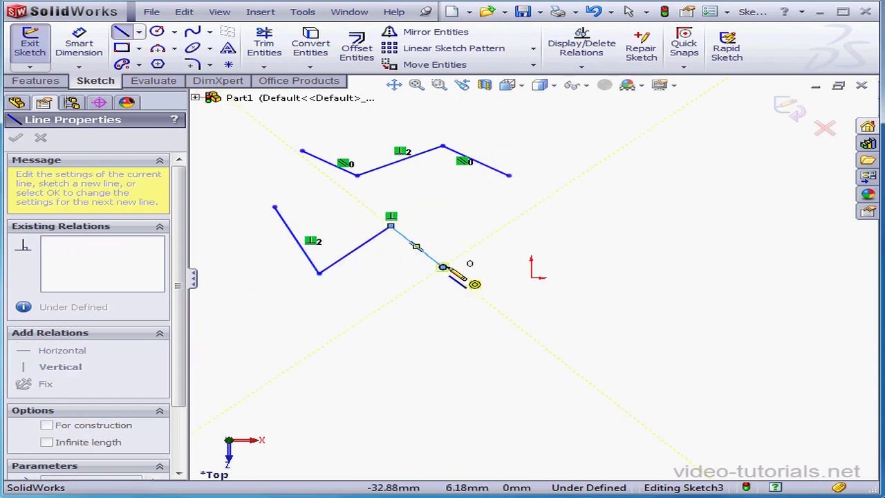
{"action": "left_click", "coordinate": [443, 266]}
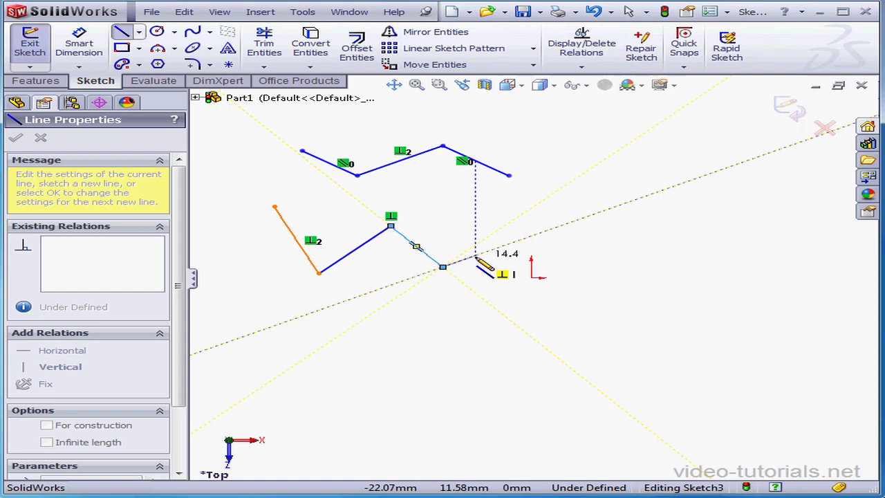
{"action": "right_click", "coordinate": [477, 260]}
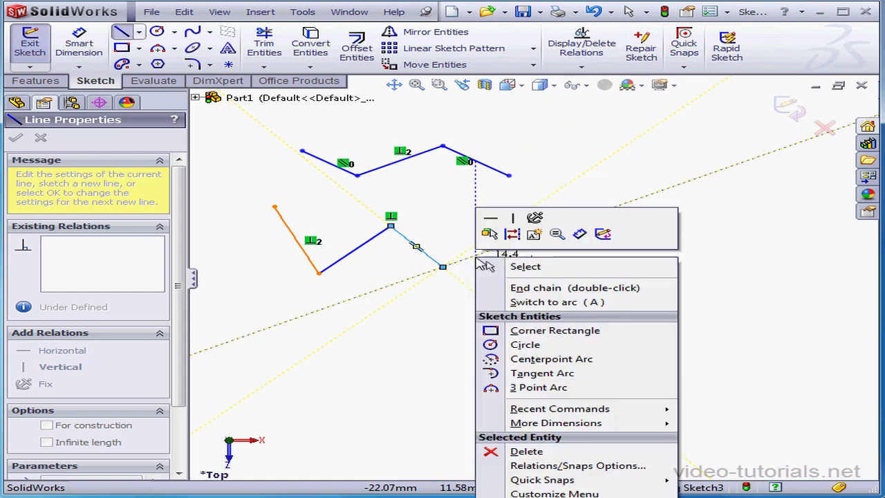
{"action": "left_click", "coordinate": [515, 288]}
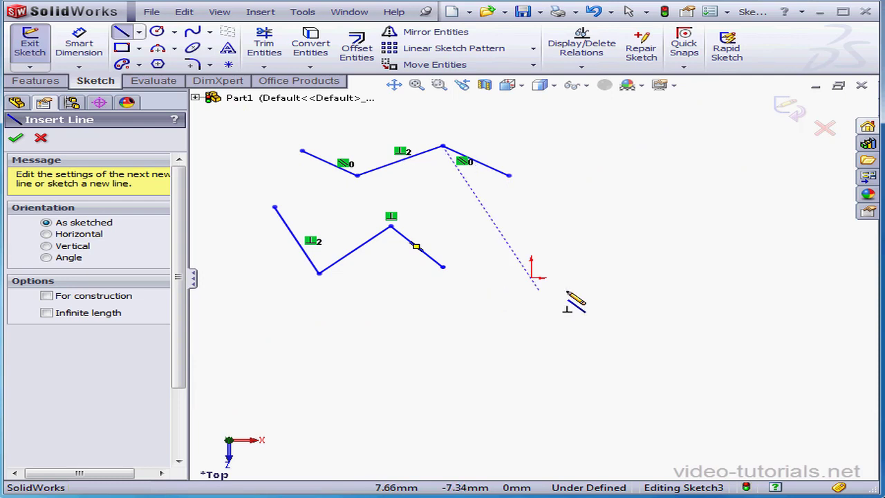
Step: Add a slanted line at the right and connect the lower zigzag's end to its top
{"action": "left_click", "coordinate": [618, 182]}
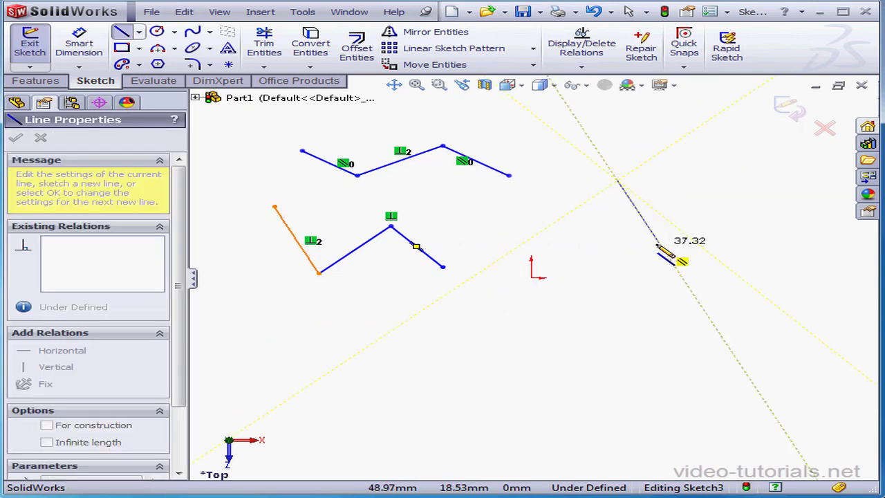
{"action": "double_click", "coordinate": [677, 311]}
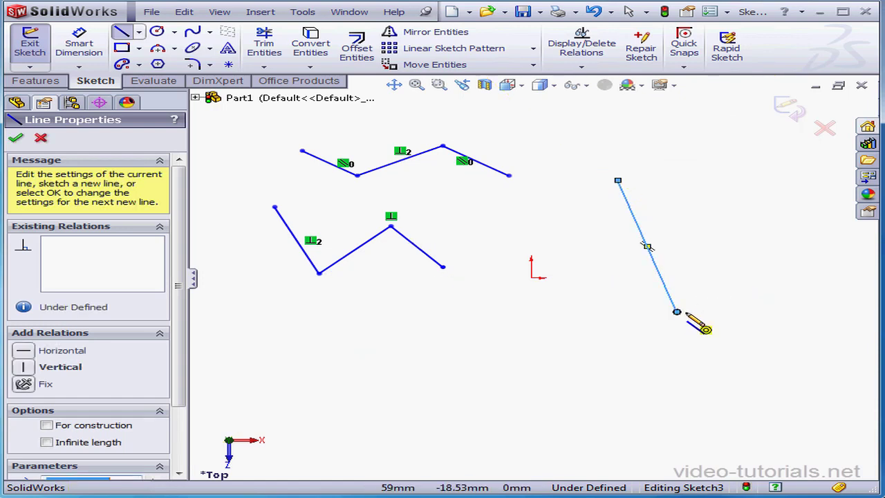
{"action": "left_click", "coordinate": [442, 268]}
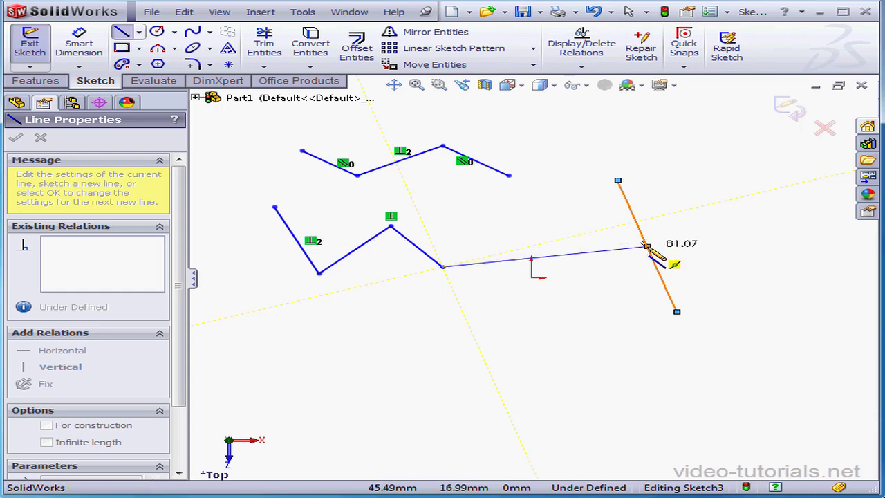
{"action": "left_click", "coordinate": [617, 181]}
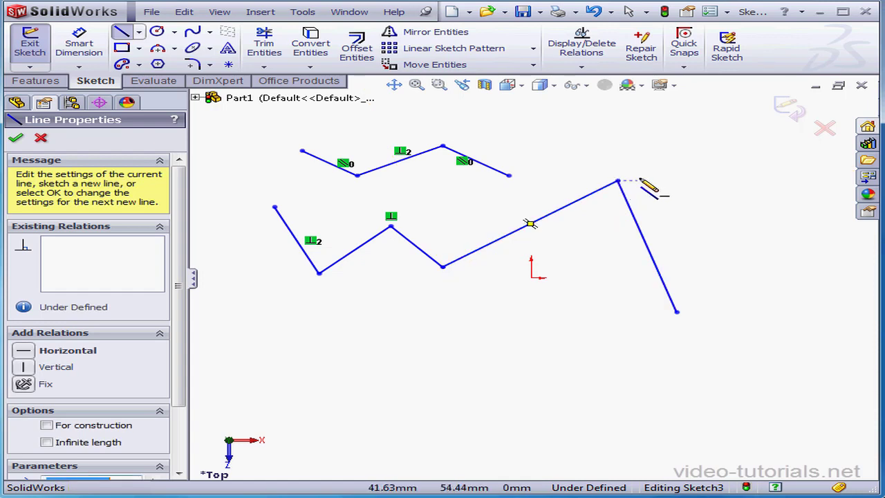
Step: Leave line drawing and return to Select mode, backing out of an accidental Rectangle pick
{"action": "left_click", "coordinate": [16, 139]}
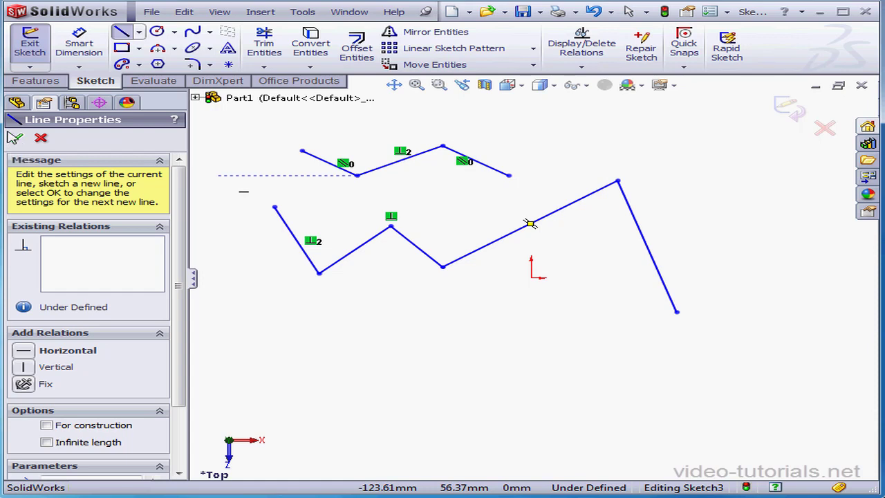
{"action": "right_click", "coordinate": [246, 289]}
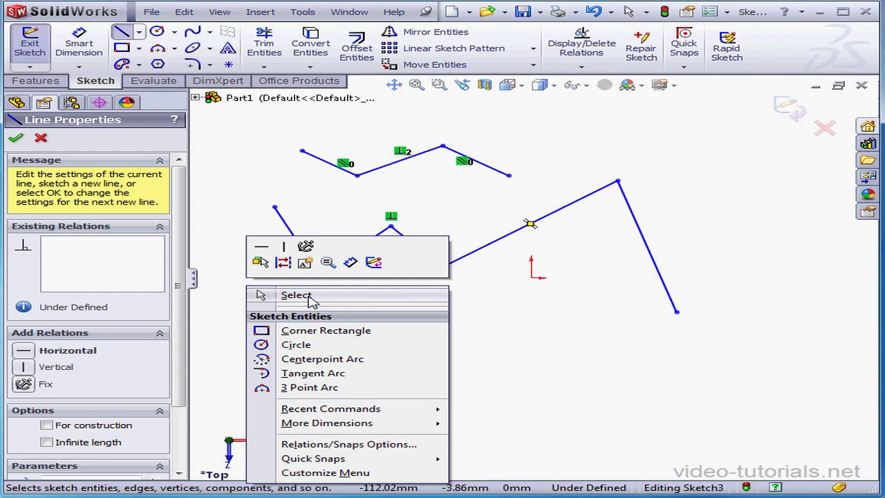
{"action": "left_click", "coordinate": [121, 33]}
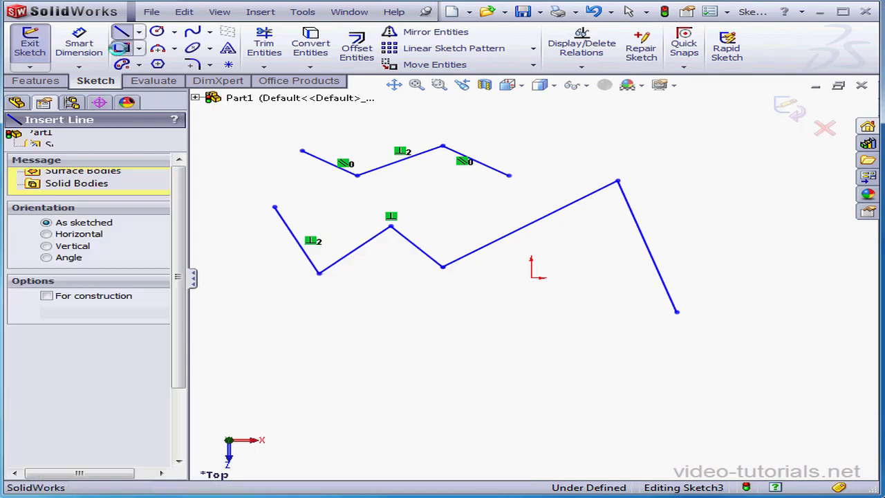
{"action": "left_click", "coordinate": [120, 48]}
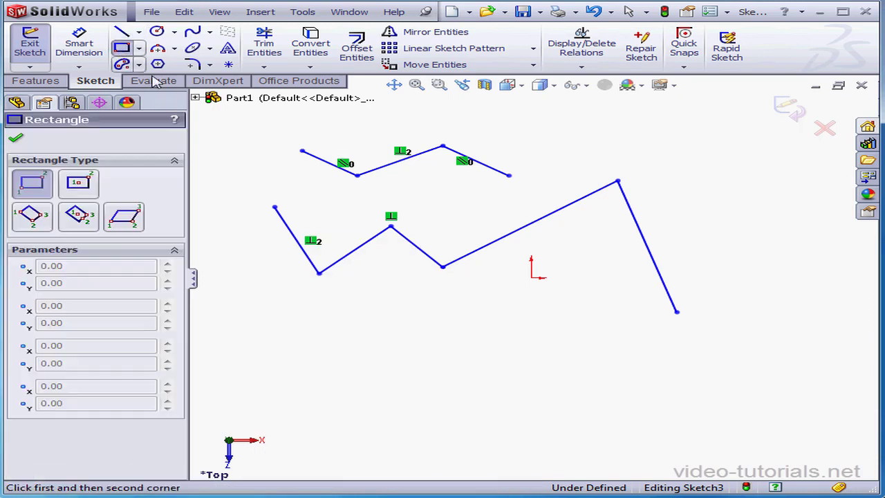
{"action": "right_click", "coordinate": [372, 291]}
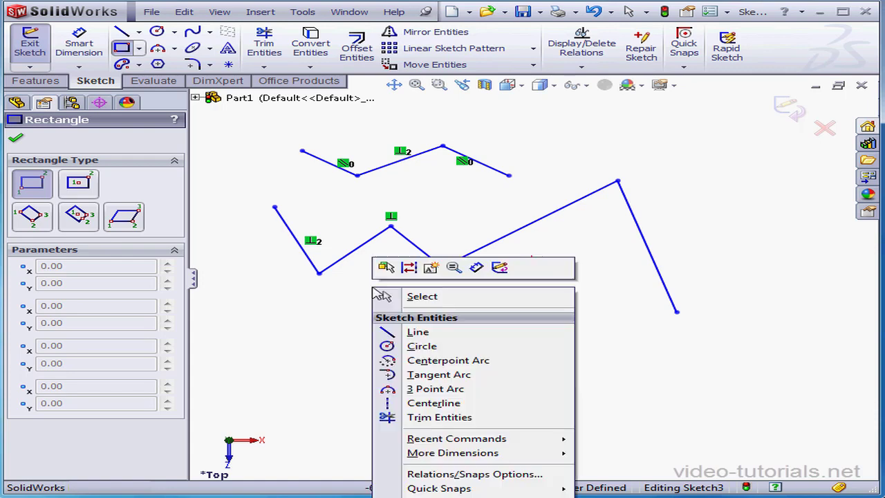
{"action": "left_click", "coordinate": [427, 297]}
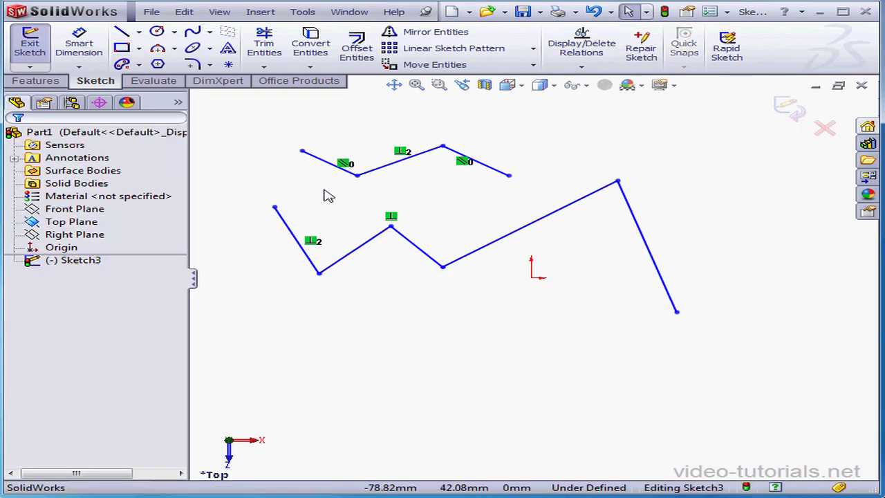
Step: Draw a line joining the left ends of the two zigzags and accept it
{"action": "left_click", "coordinate": [127, 36]}
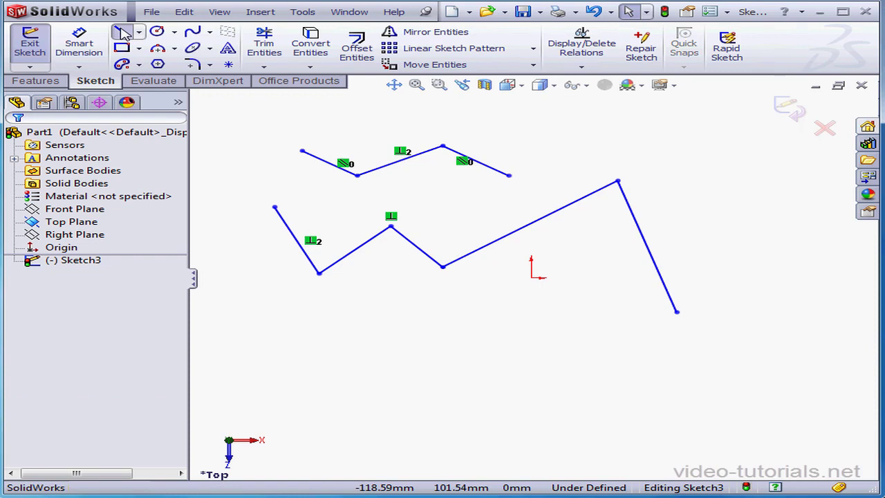
{"action": "left_click", "coordinate": [275, 207]}
{"action": "left_click", "coordinate": [302, 150]}
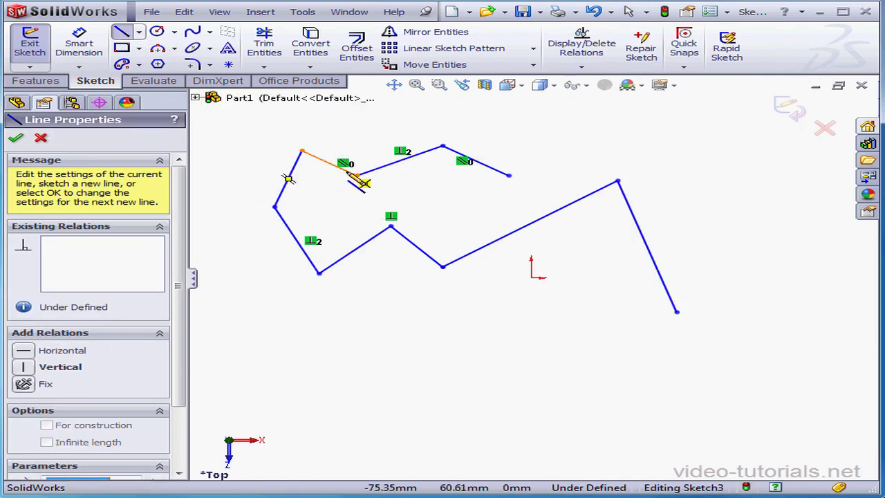
{"action": "left_click", "coordinate": [17, 138]}
{"action": "left_click", "coordinate": [15, 139]}
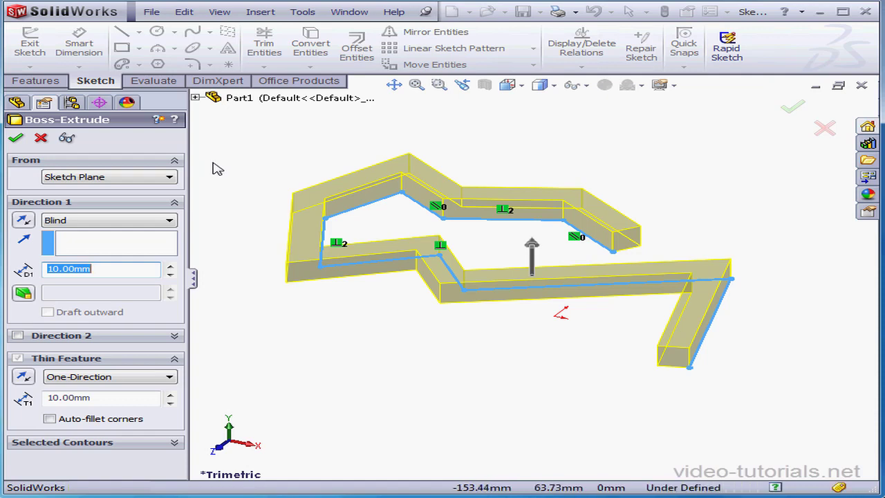
Step: Cancel the Boss-Extrude preview and delete the dangling lower-right slanted line
{"action": "left_click", "coordinate": [41, 139]}
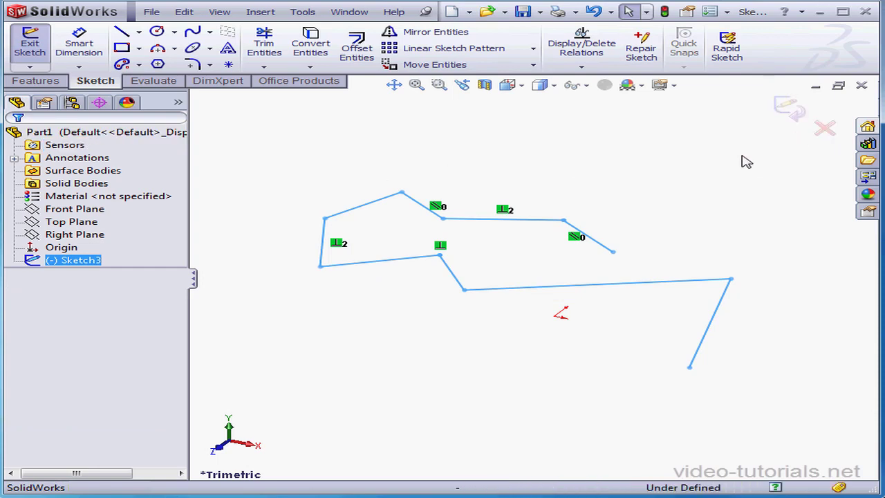
{"action": "left_click", "coordinate": [657, 202]}
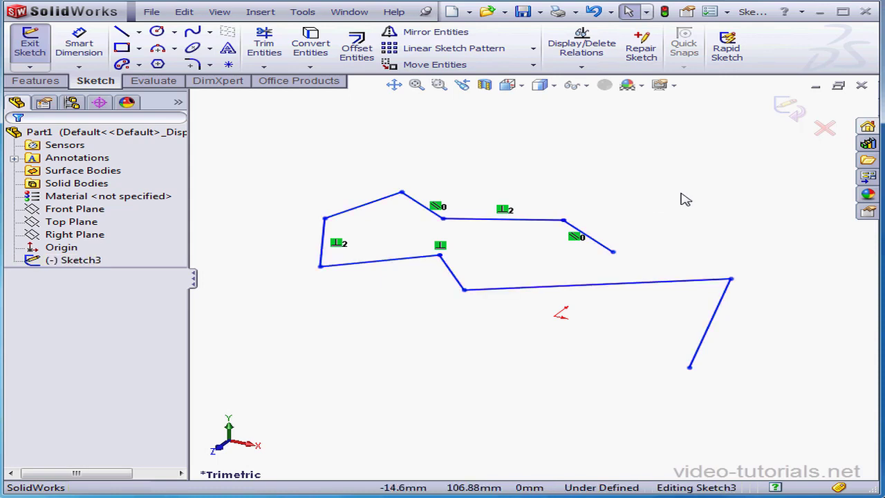
{"action": "left_click", "coordinate": [701, 348]}
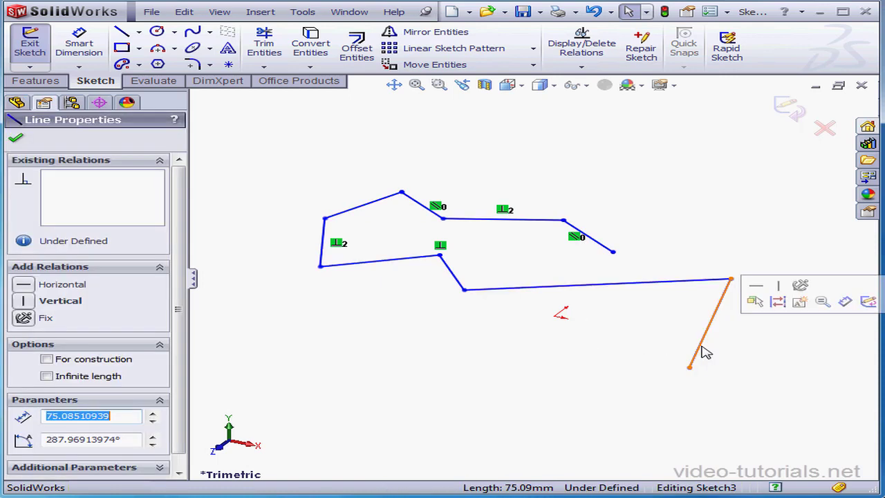
{"action": "key", "text": "Delete"}
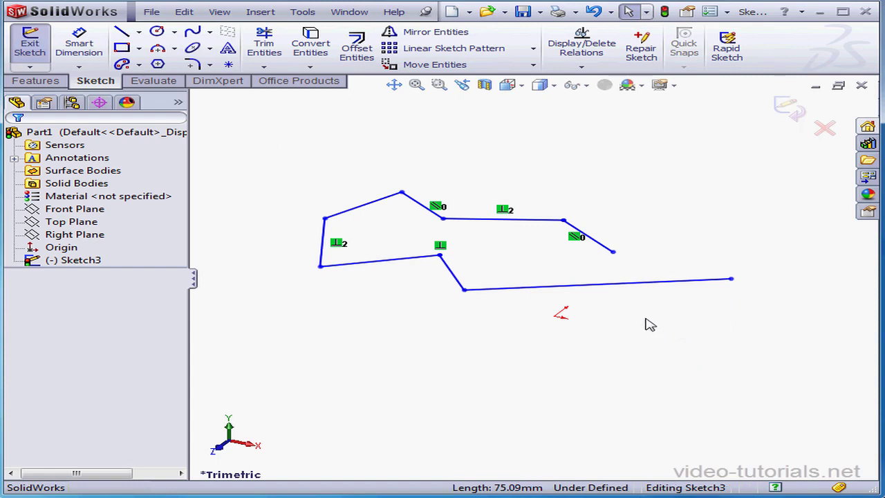
Step: Draw a line joining the two right-hand ends to close the outline, then exit the sketch
{"action": "left_click", "coordinate": [121, 32]}
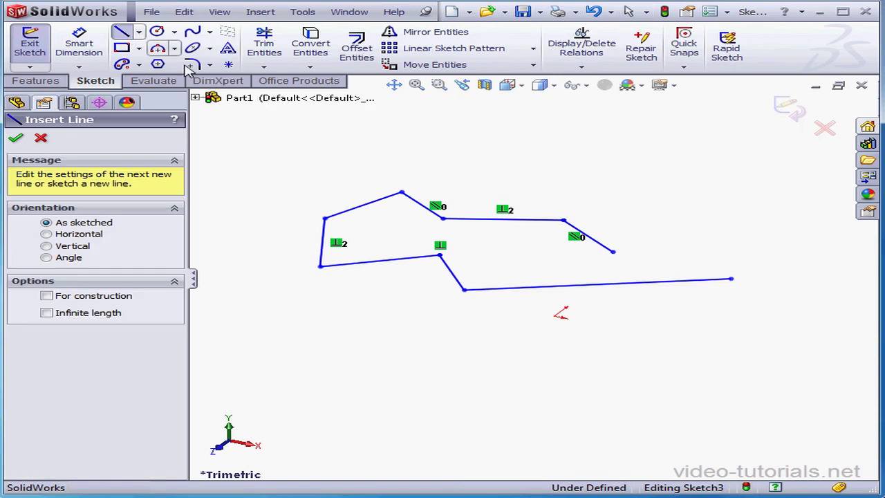
{"action": "left_click", "coordinate": [612, 253]}
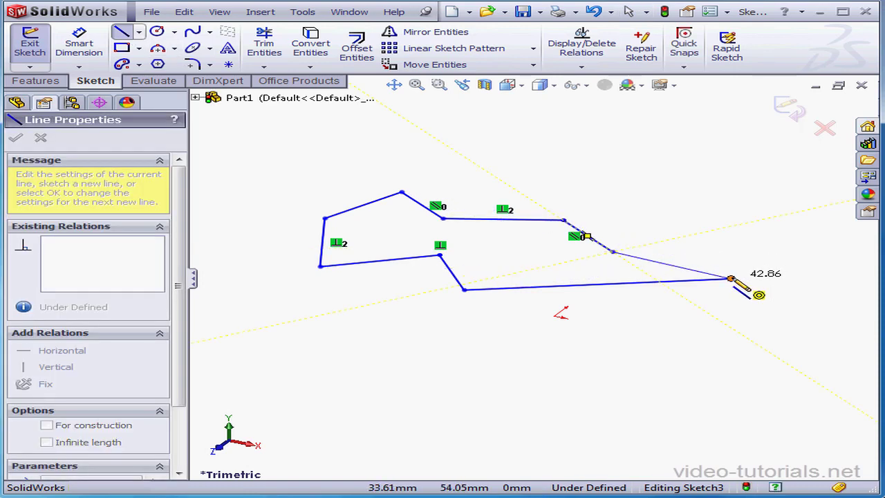
{"action": "left_click", "coordinate": [731, 279]}
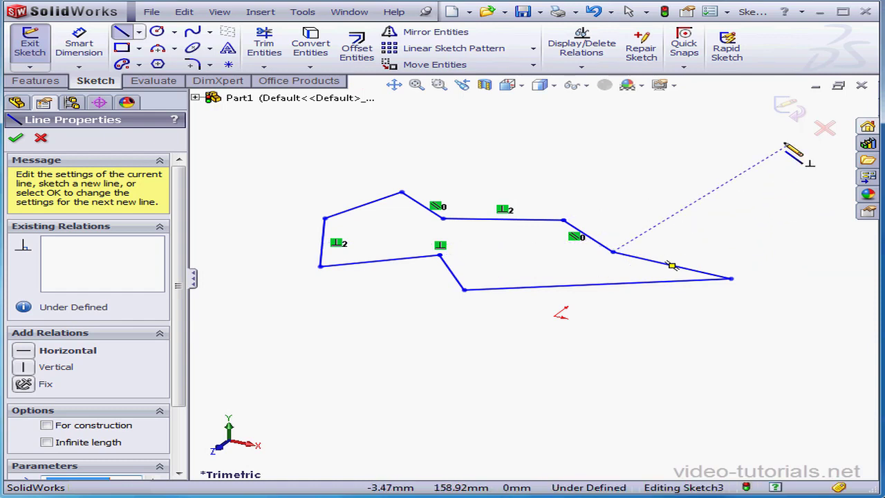
{"action": "left_click", "coordinate": [794, 112]}
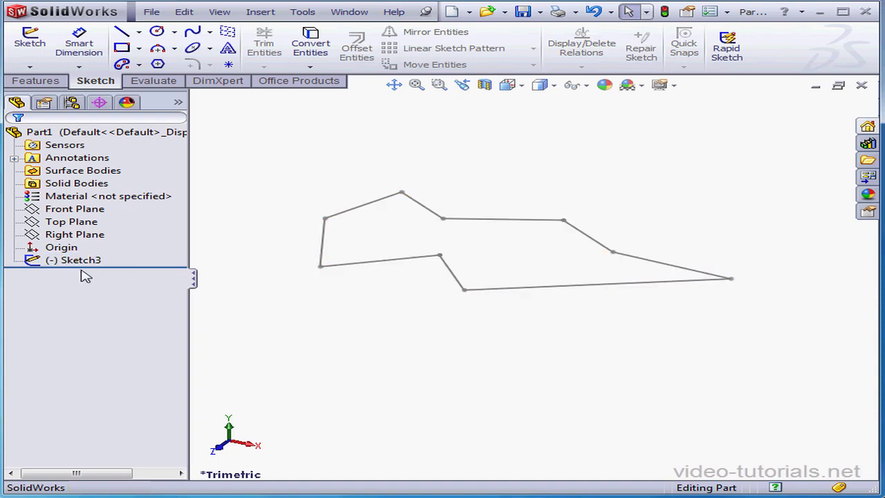
Step: Select Sketch3 in the FeatureManager design tree
{"action": "left_click", "coordinate": [51, 261]}
{"action": "right_click", "coordinate": [70, 264]}
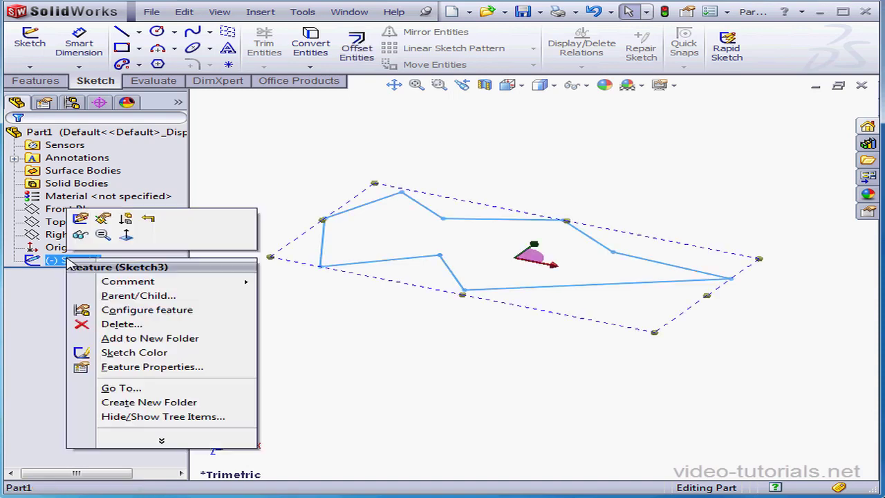
{"action": "left_click", "coordinate": [80, 220]}
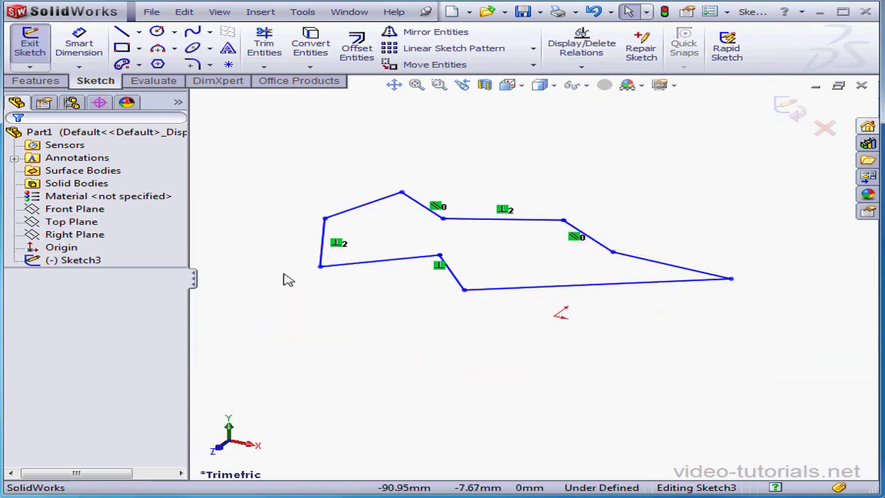
{"action": "mouse_move", "coordinate": [465, 290]}
{"action": "left_mouse_down"}
{"action": "mouse_move", "coordinate": [560, 311]}
{"action": "mouse_move", "coordinate": [479, 324]}
{"action": "mouse_move", "coordinate": [478, 311]}
{"action": "left_mouse_up"}
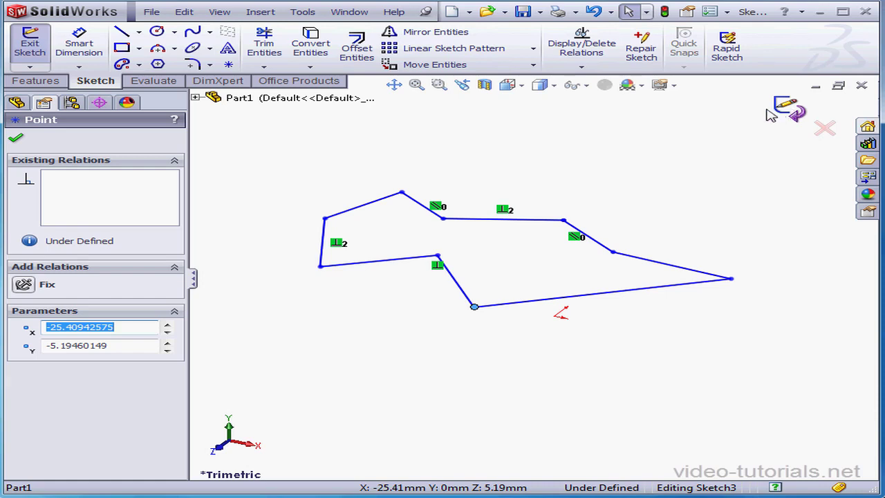
{"action": "left_click", "coordinate": [825, 130]}
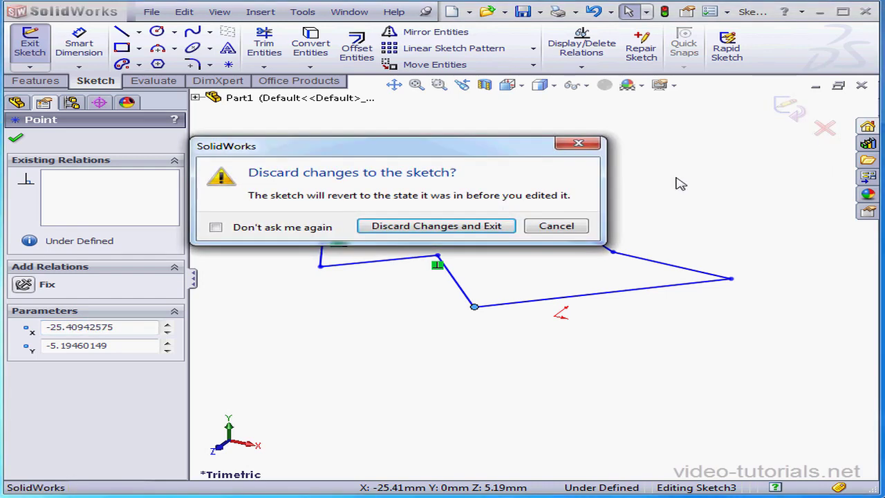
{"action": "left_click", "coordinate": [471, 226]}
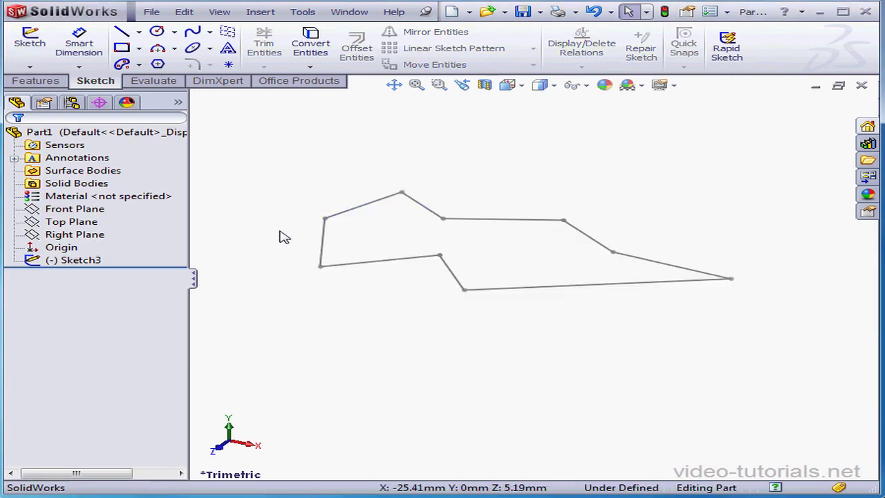
Step: Sketch a closed five-sided line polygon on the Top Plane around Sketch3 and exit it
{"action": "left_click", "coordinate": [73, 222]}
{"action": "right_click", "coordinate": [78, 224]}
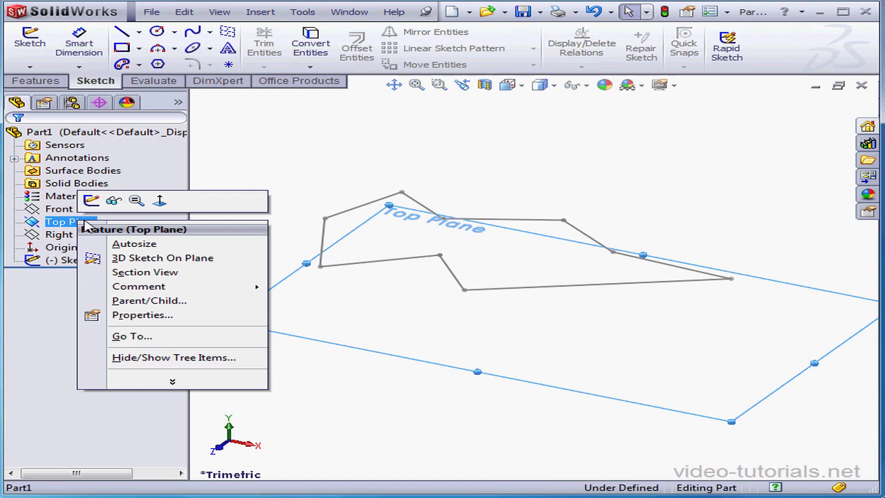
{"action": "left_click", "coordinate": [93, 201]}
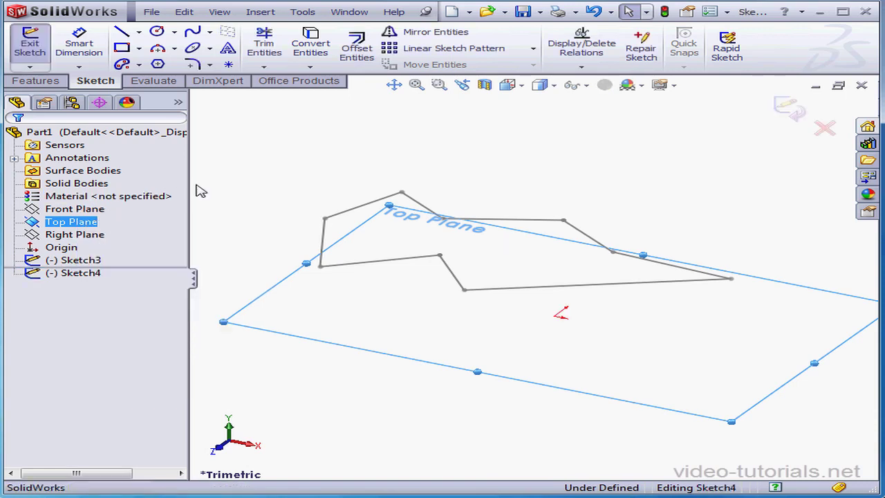
{"action": "key", "text": "l"}
{"action": "left_click", "coordinate": [288, 218]}
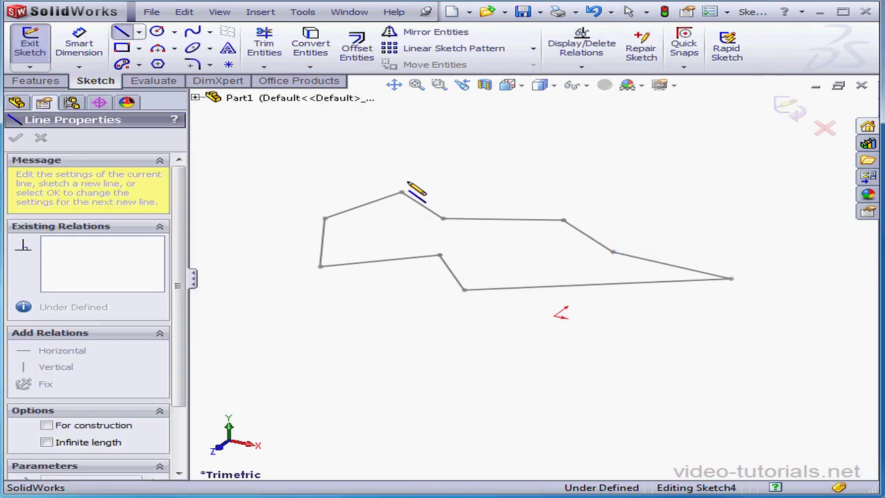
{"action": "left_click", "coordinate": [594, 162]}
{"action": "left_click", "coordinate": [772, 267]}
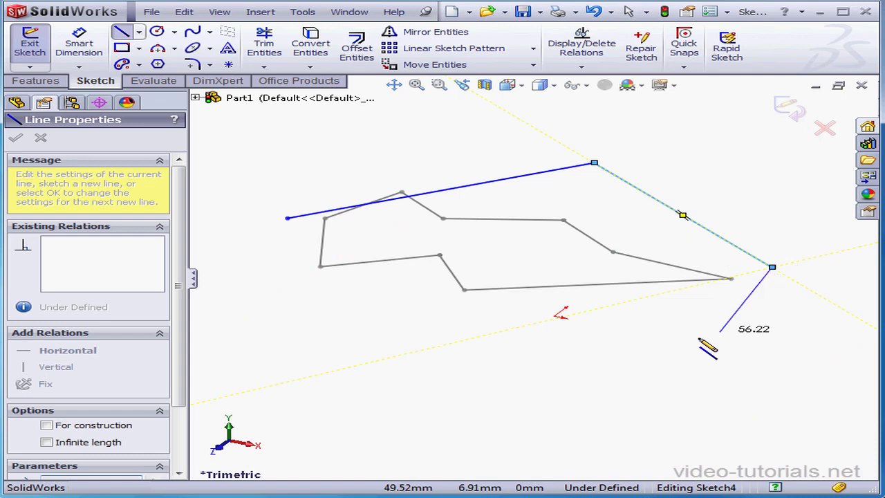
{"action": "left_click", "coordinate": [460, 351]}
{"action": "left_click", "coordinate": [267, 270]}
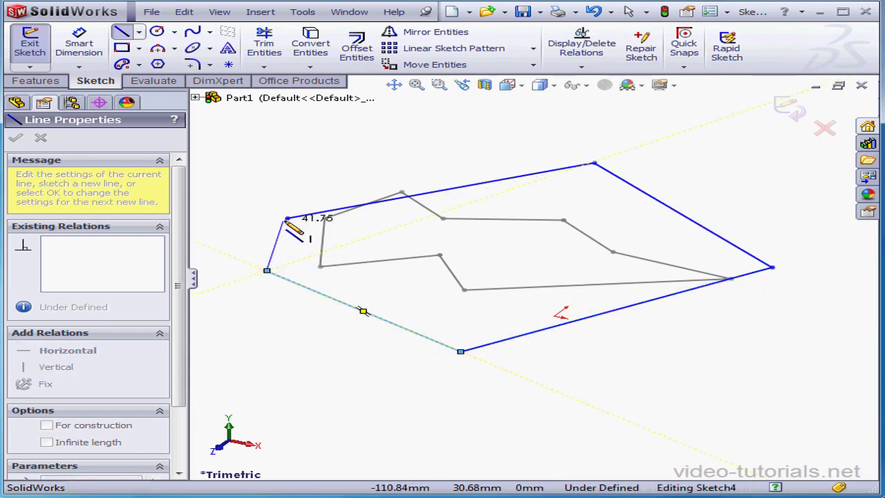
{"action": "left_click", "coordinate": [287, 218]}
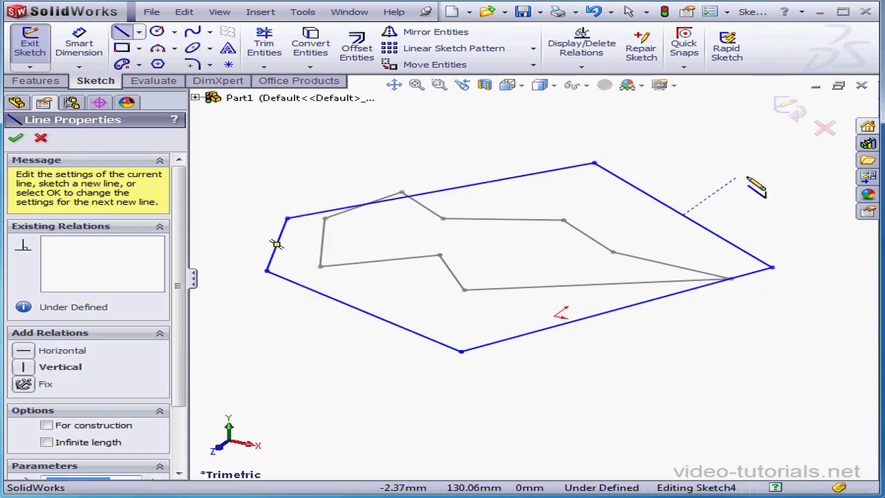
{"action": "left_click", "coordinate": [794, 114]}
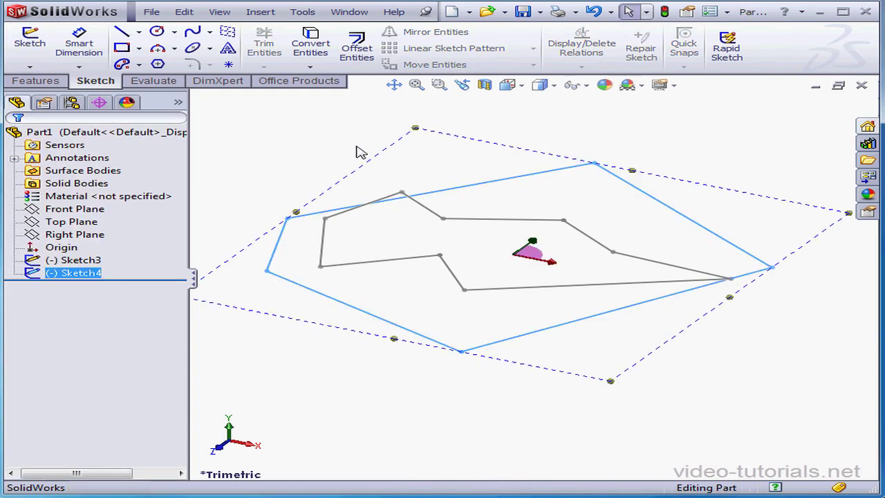
{"action": "left_click", "coordinate": [246, 178]}
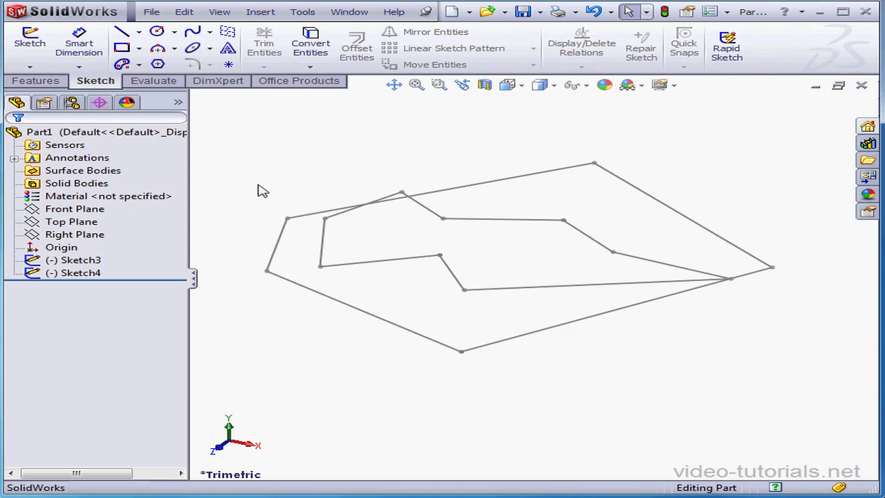
{"action": "right_click", "coordinate": [76, 273]}
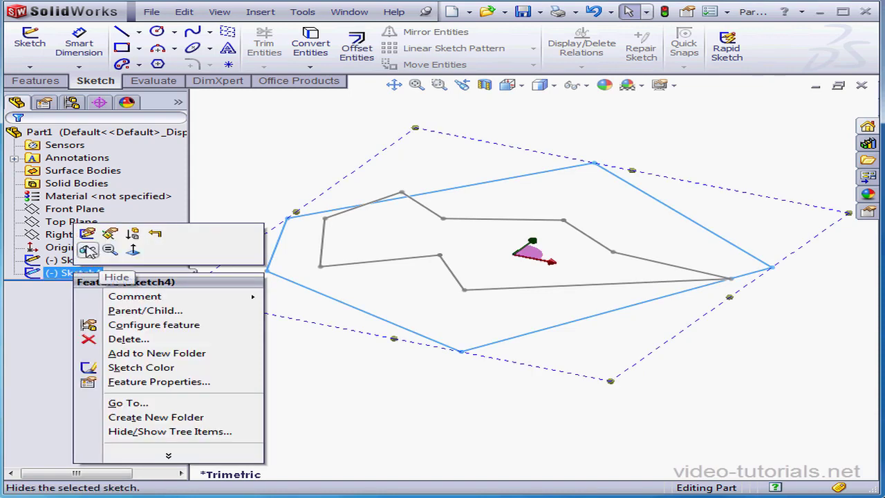
{"action": "left_click", "coordinate": [88, 250]}
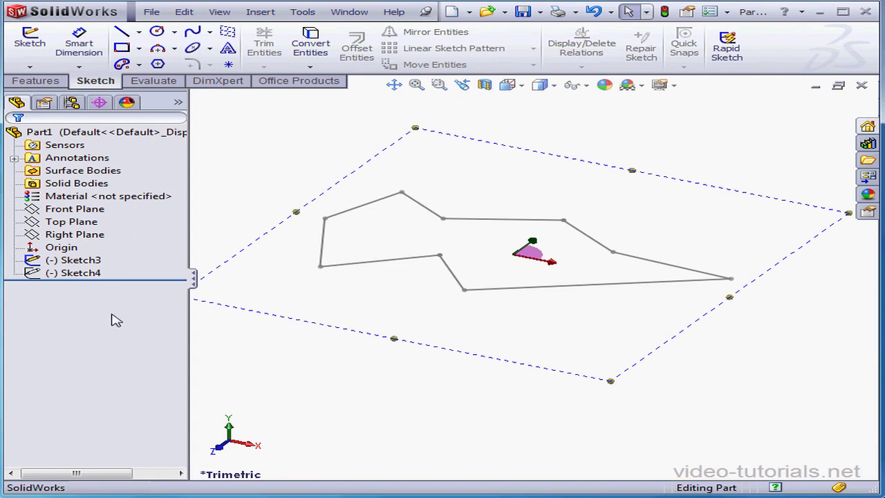
{"action": "left_click", "coordinate": [79, 273]}
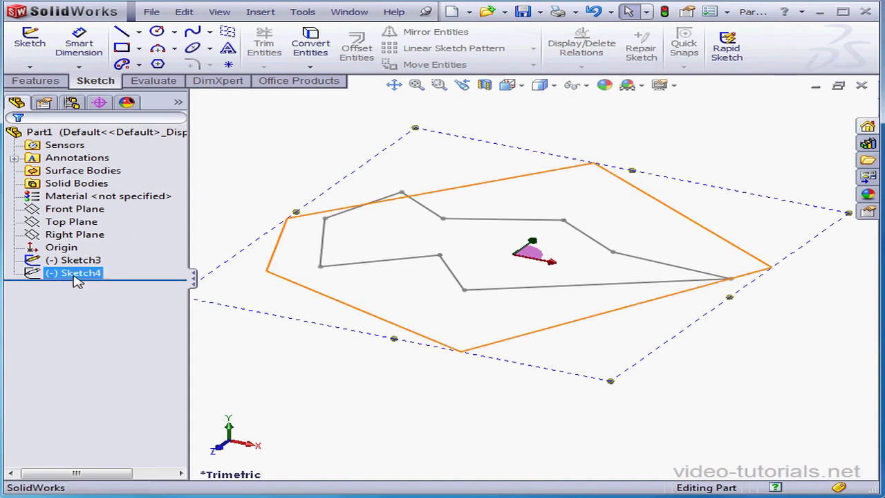
{"action": "left_click", "coordinate": [83, 304]}
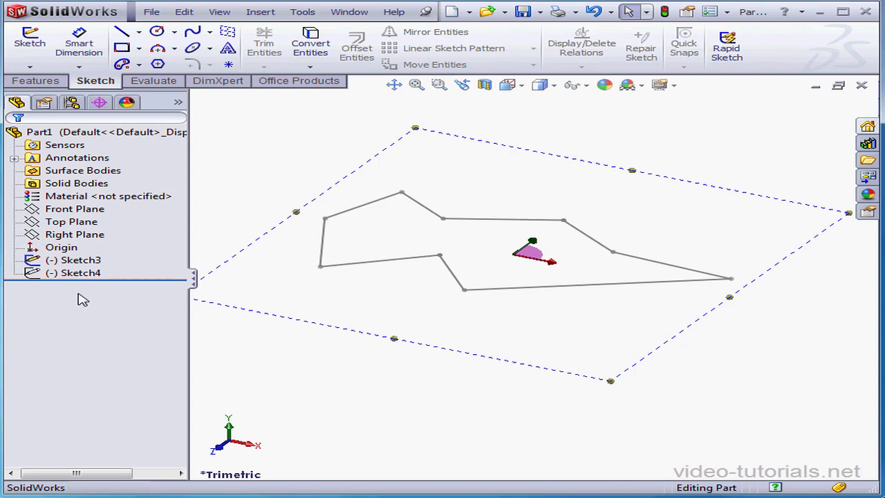
{"action": "left_click", "coordinate": [76, 261]}
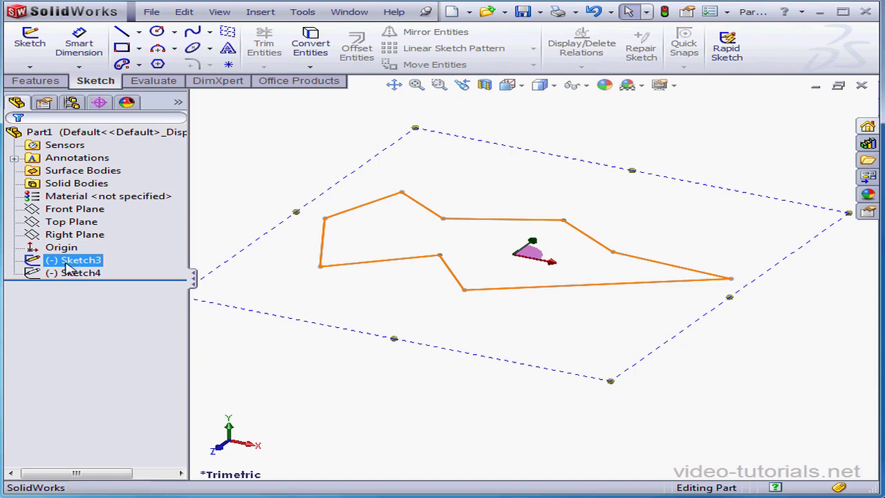
{"action": "left_click", "coordinate": [72, 275]}
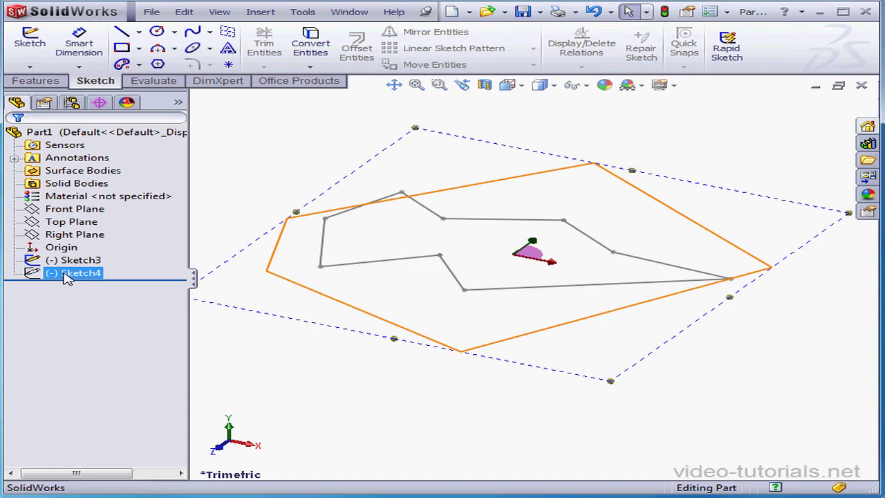
{"action": "right_click", "coordinate": [65, 272]}
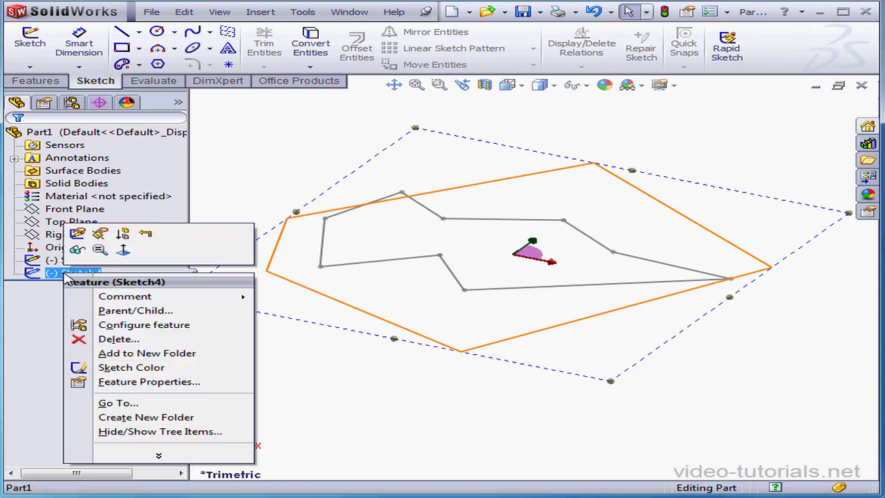
{"action": "left_click", "coordinate": [77, 250]}
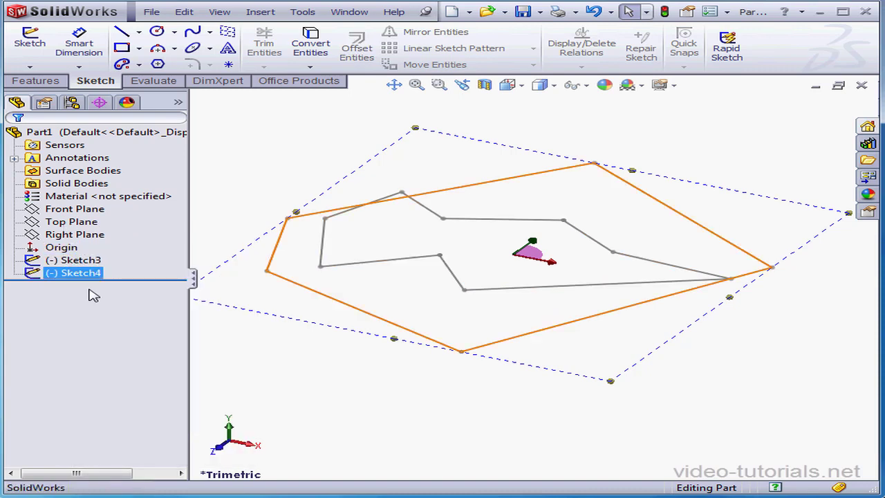
{"action": "left_click", "coordinate": [172, 367]}
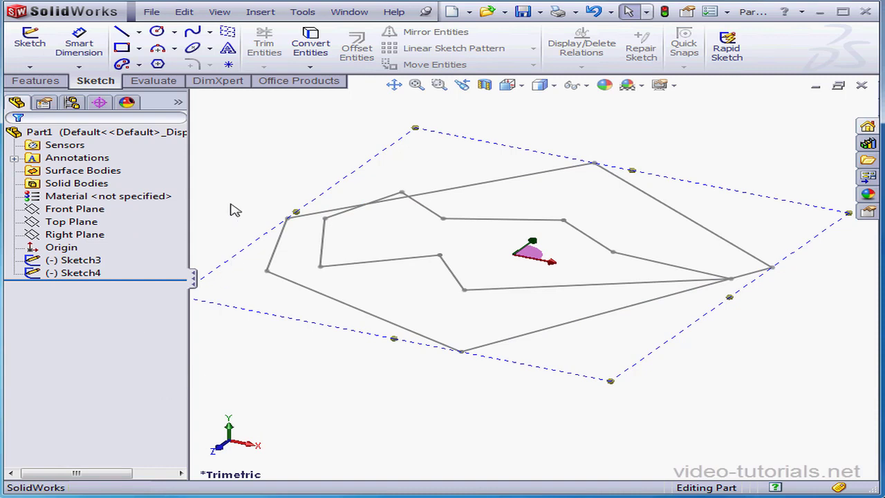
Step: Extrude Sketch3 10 mm Blind into Boss-Extrude1, then expand it in the tree
{"action": "left_click", "coordinate": [35, 81]}
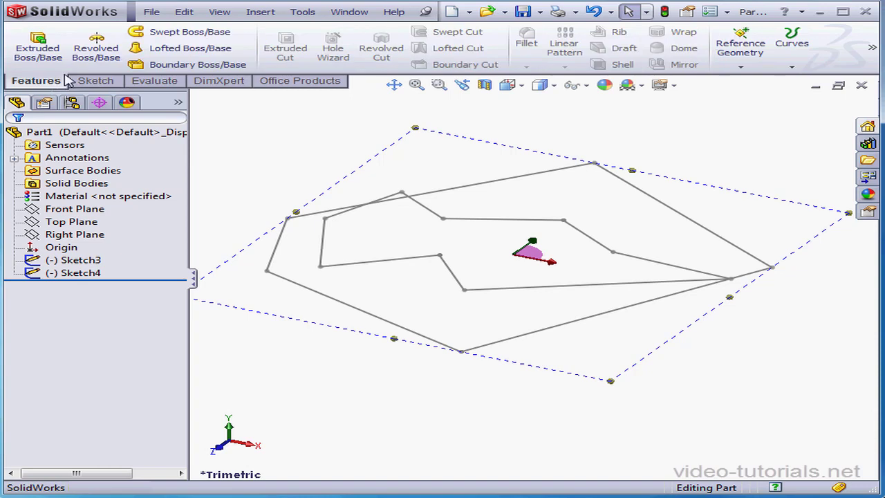
{"action": "left_click", "coordinate": [42, 40]}
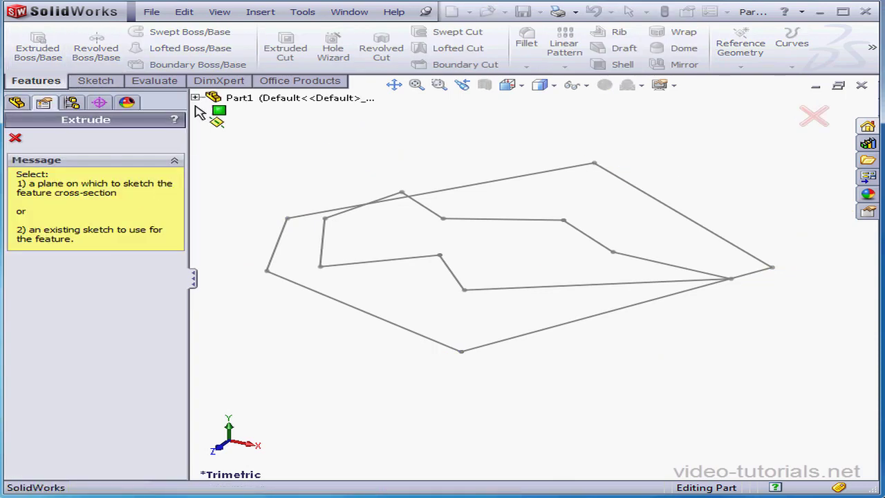
{"action": "left_click", "coordinate": [350, 269]}
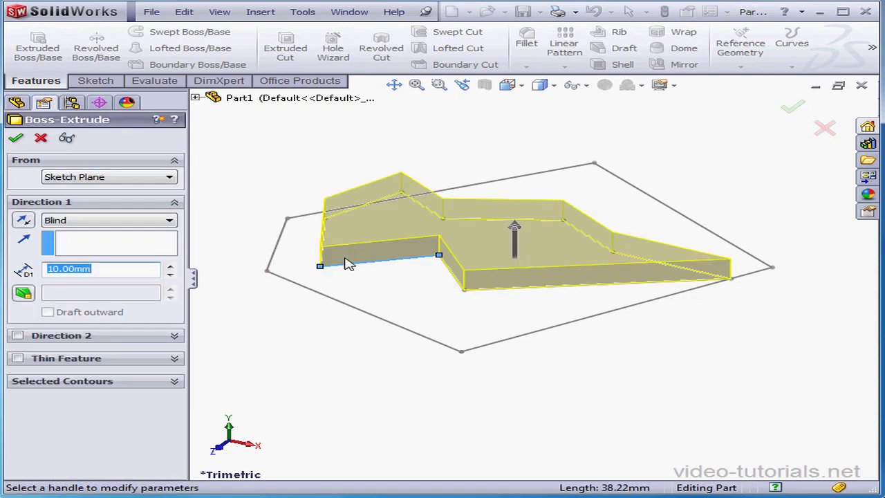
{"action": "left_click", "coordinate": [15, 138]}
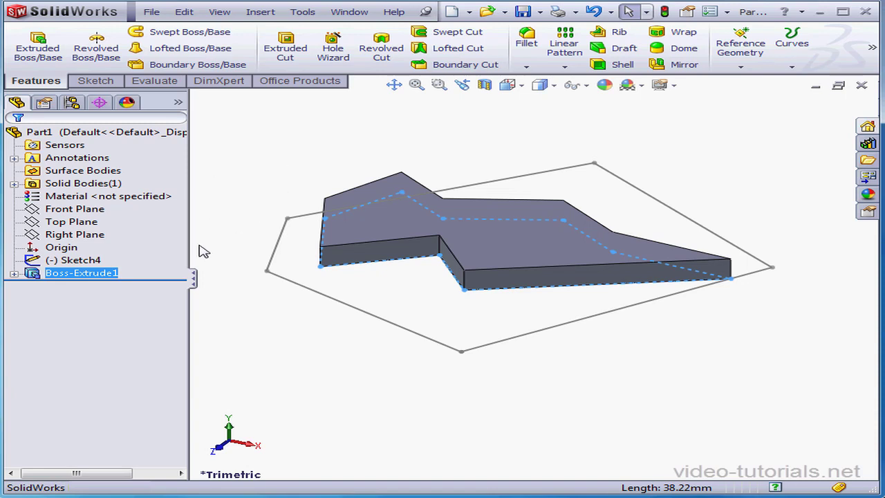
{"action": "left_click", "coordinate": [14, 274]}
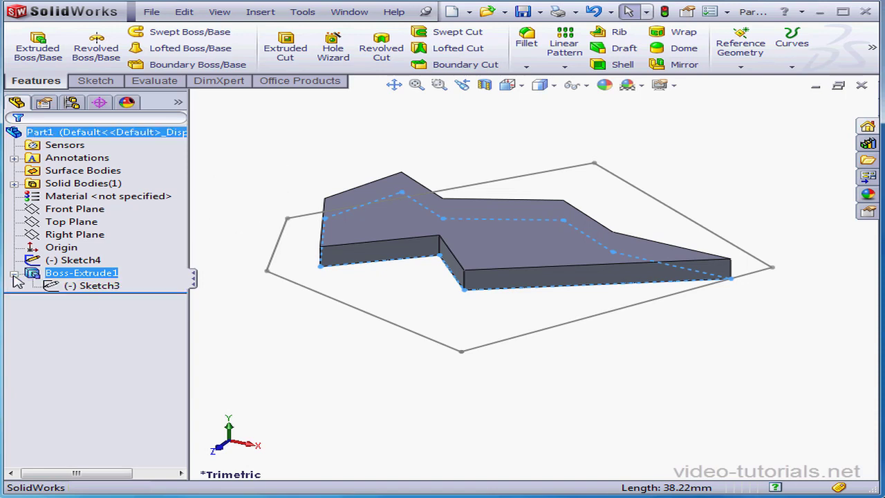